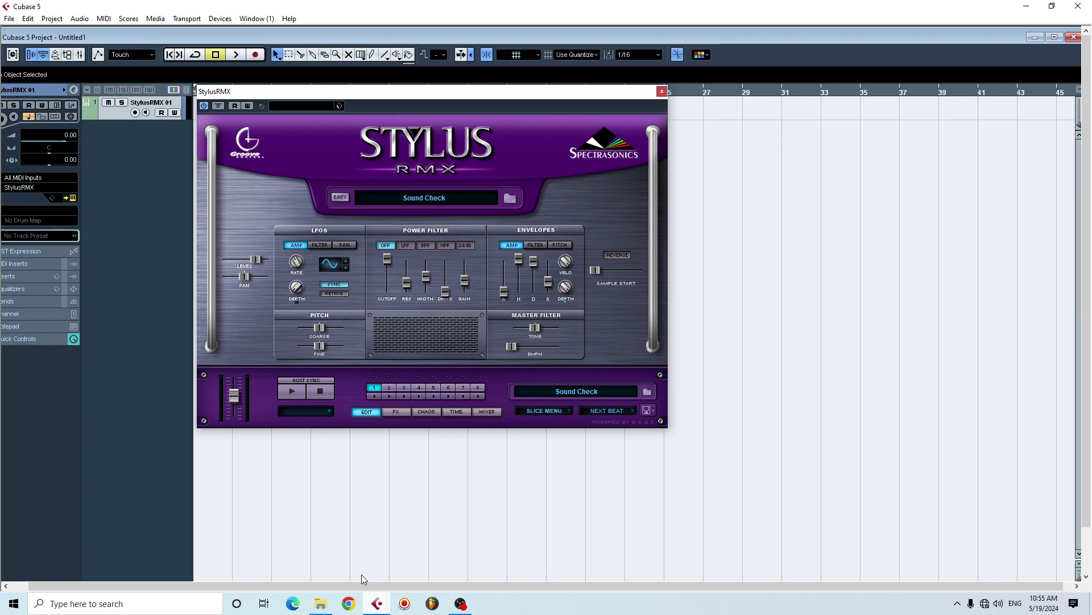
Switch to File Explorer and examine the Stylus Loops folder, going into Ramesh SS II Loops, R K LOOPS SSII 082 and its R K LOOPS SSII 011 subfolder.
click(321, 605)
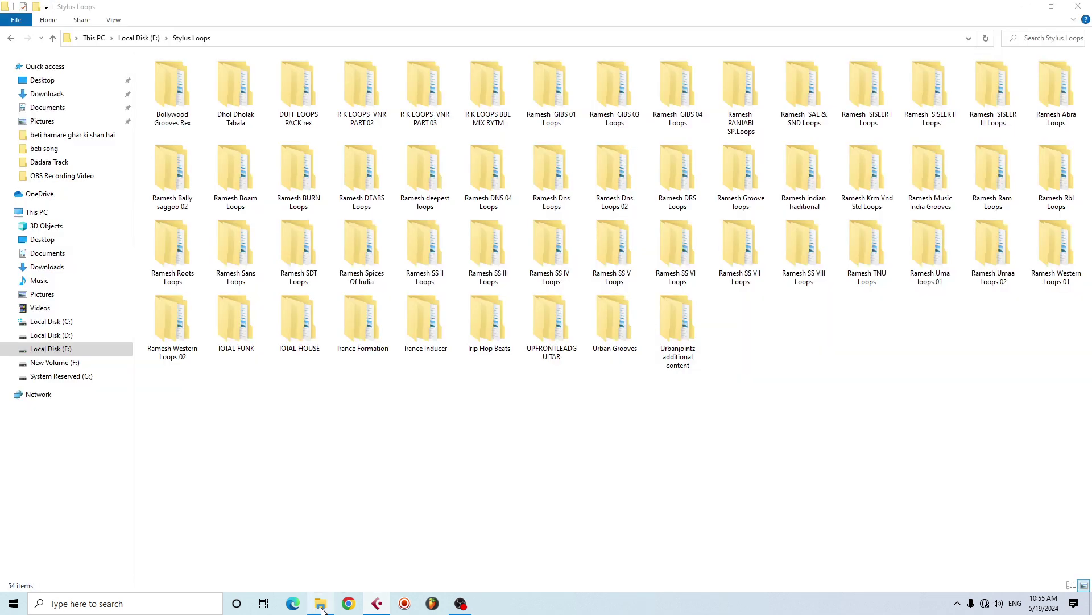
drag(1069, 437, 143, 57)
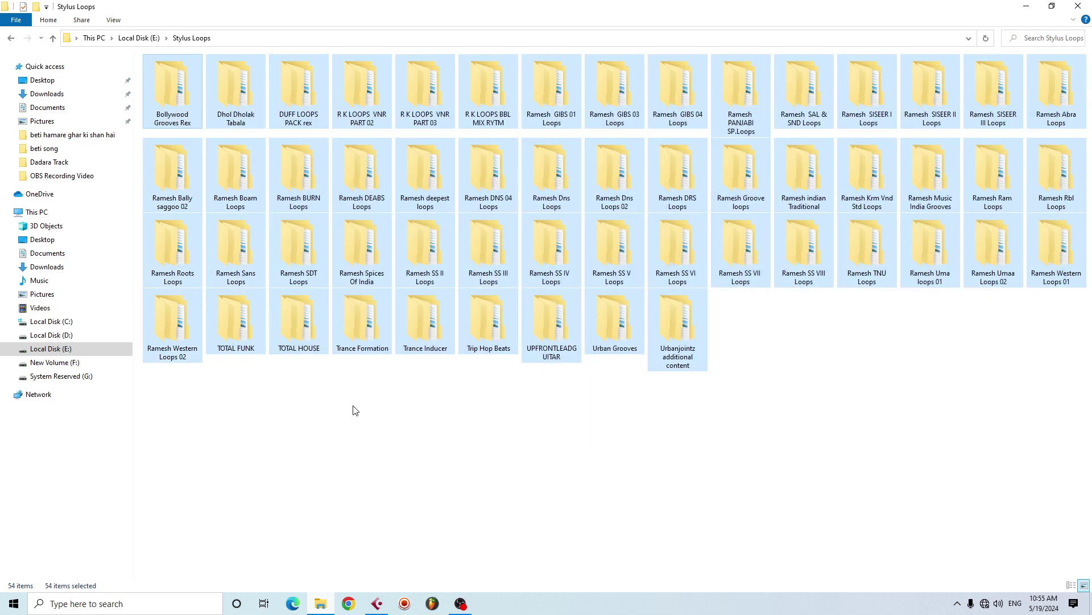
click(376, 431)
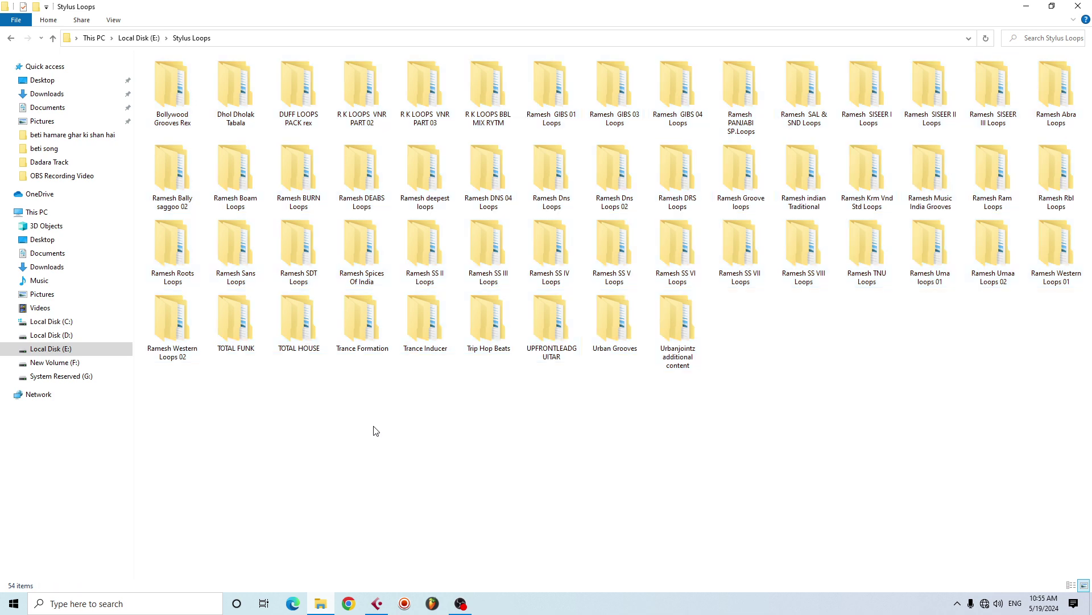
click(418, 265)
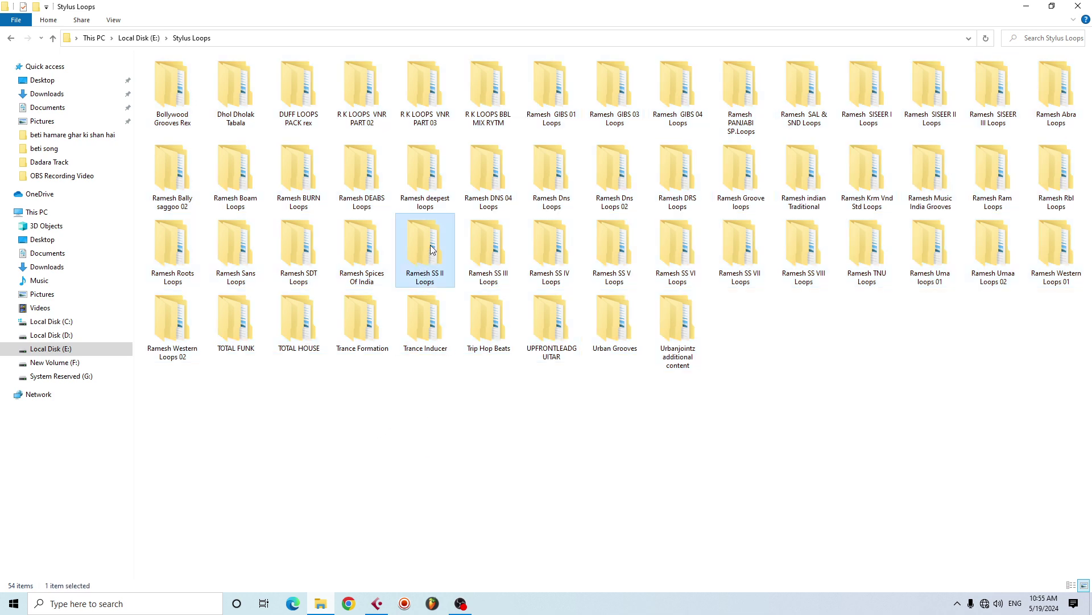
double_click(425, 263)
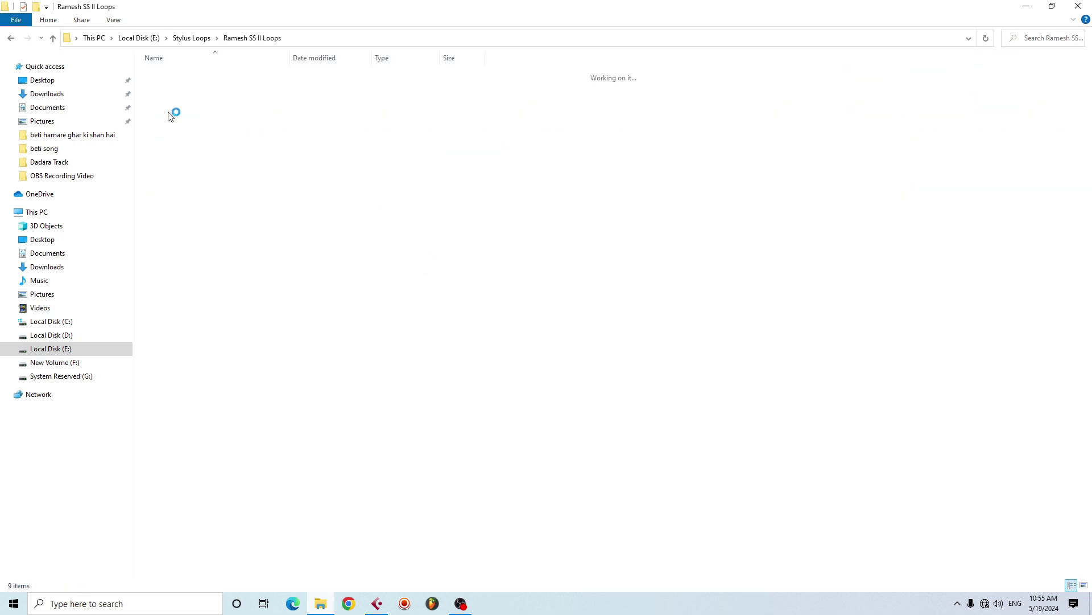
click(198, 78)
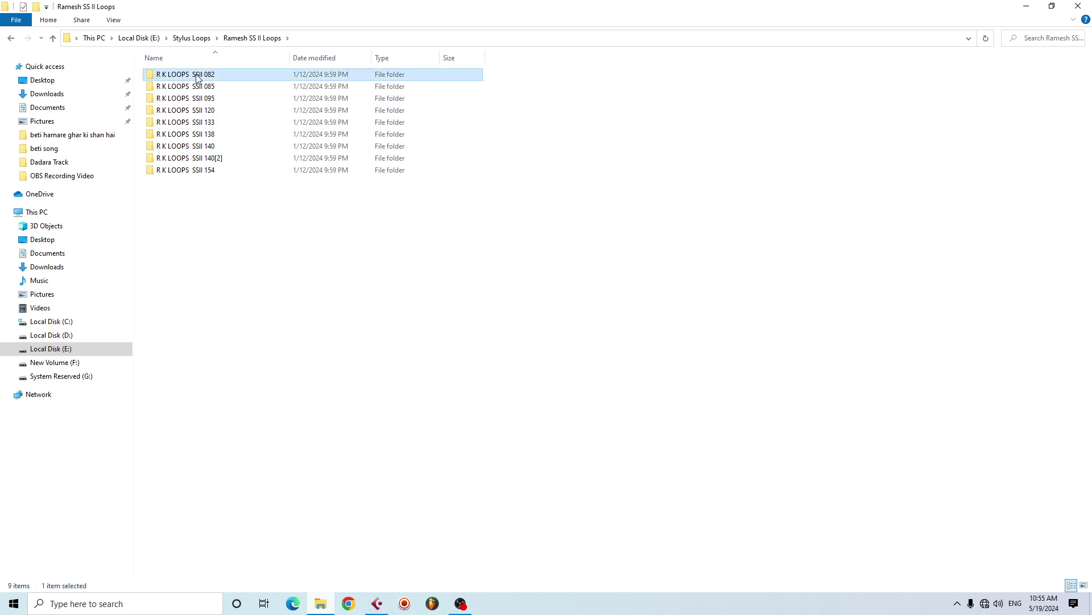
double_click(198, 78)
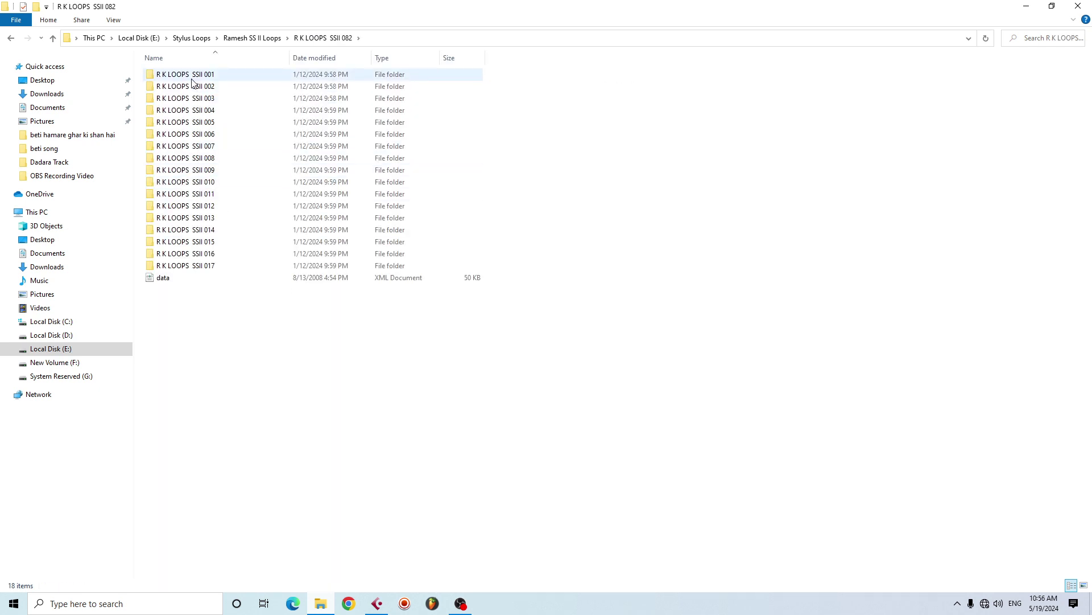
click(188, 194)
double_click(188, 194)
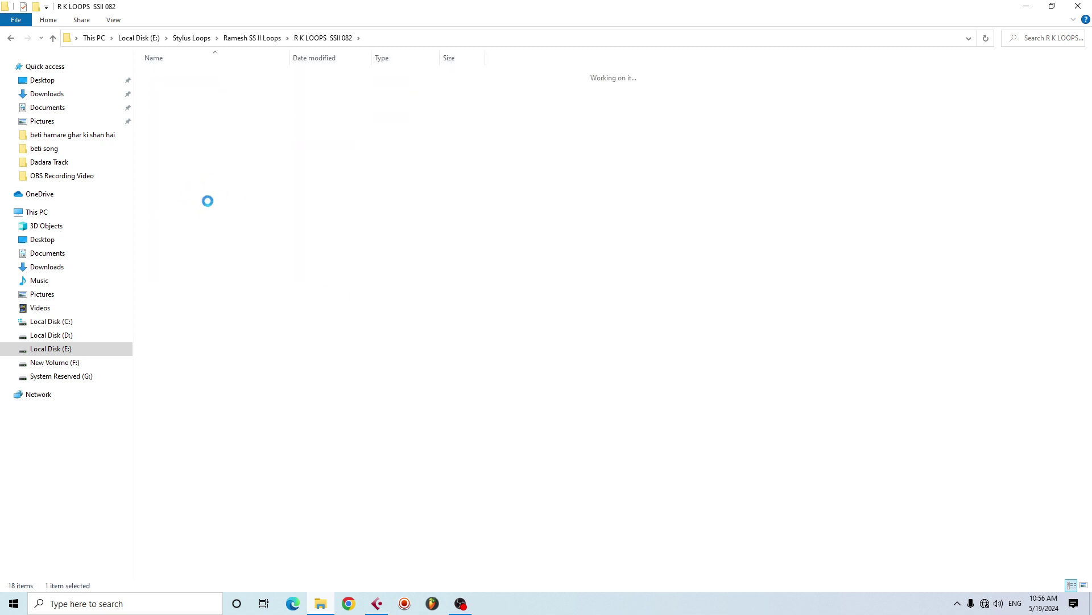
Return to the main Stylus Loops folder.
click(10, 39)
click(10, 39)
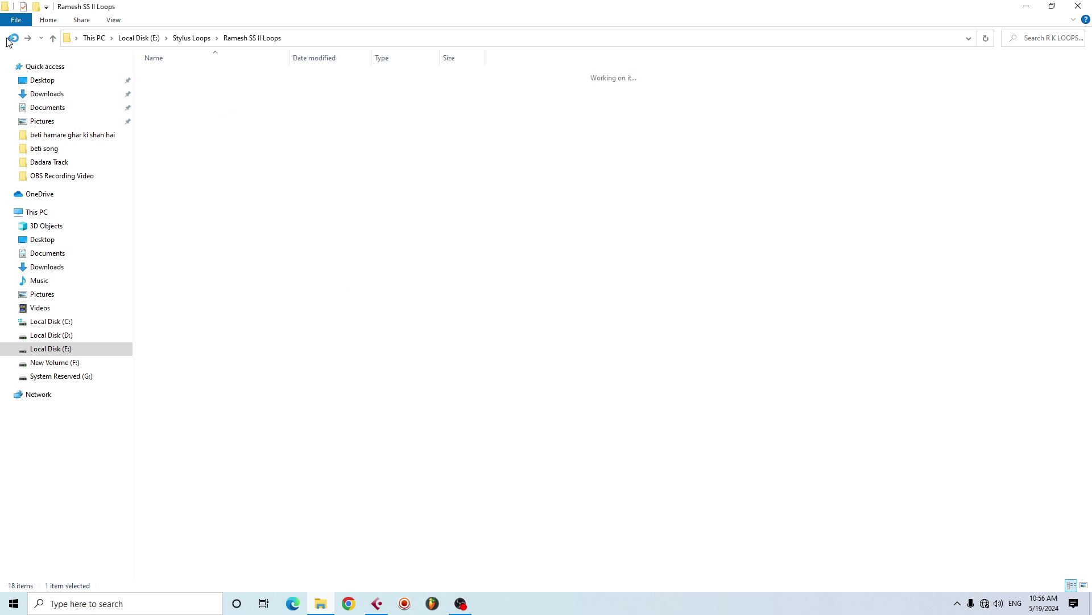
click(10, 39)
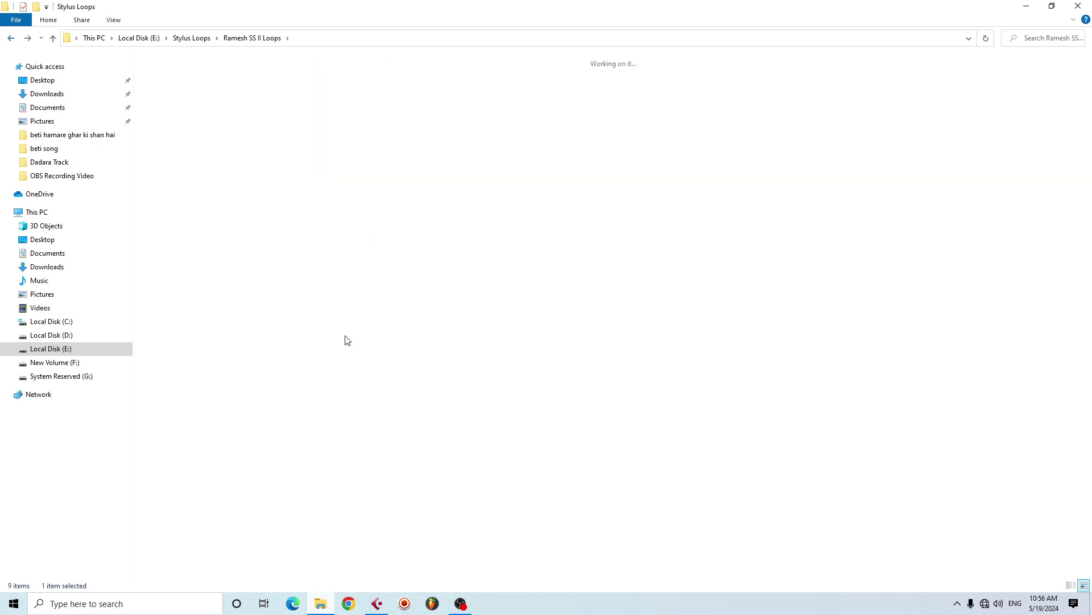
click(439, 432)
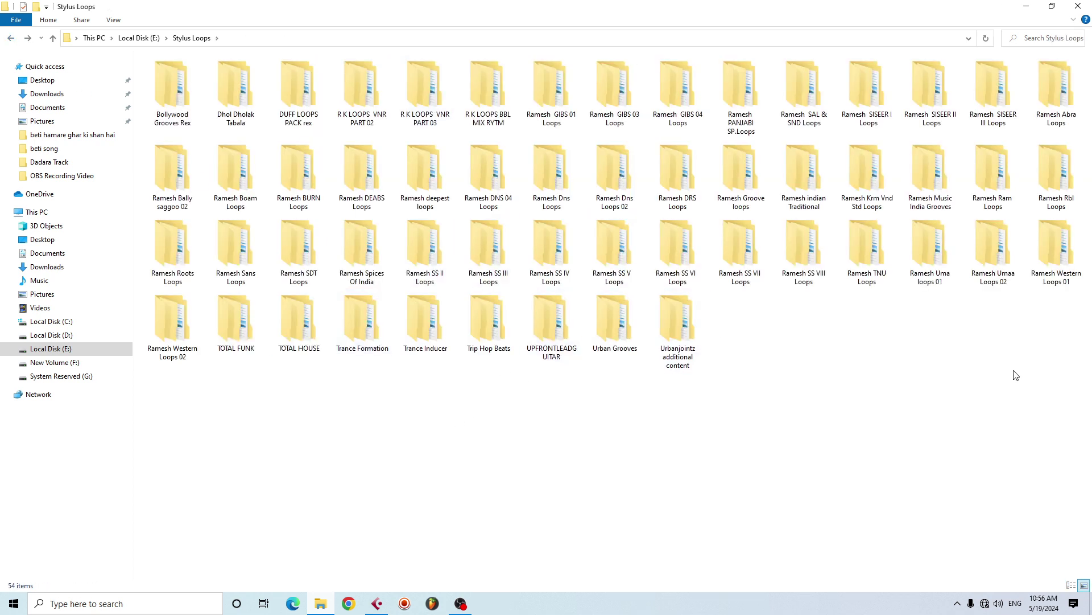
Switch to Cubase and open the sound browser of the StylusRMX instrument.
click(377, 603)
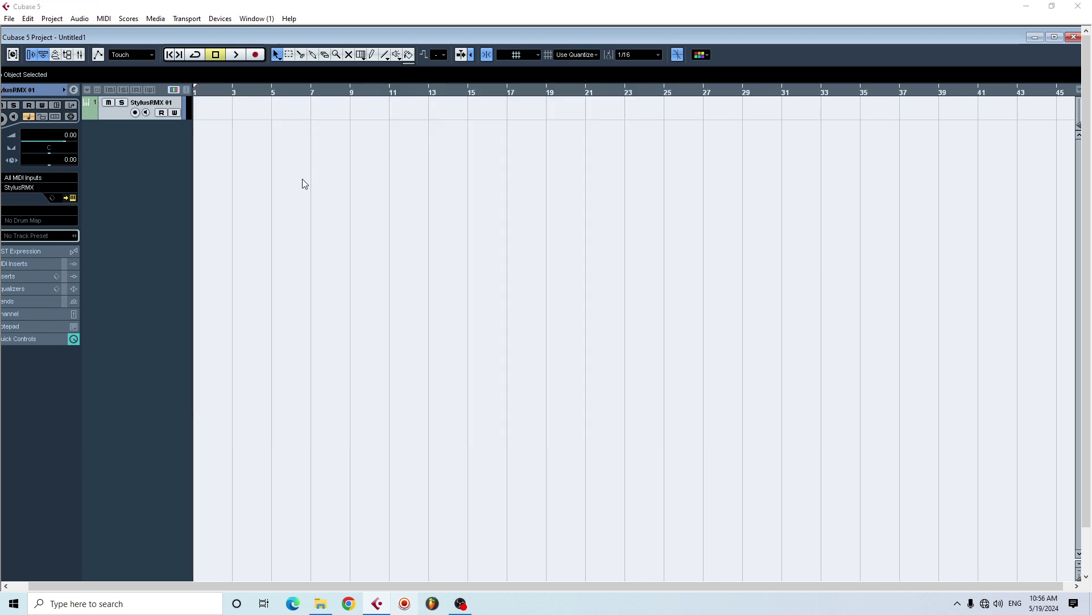
key(alt+d)
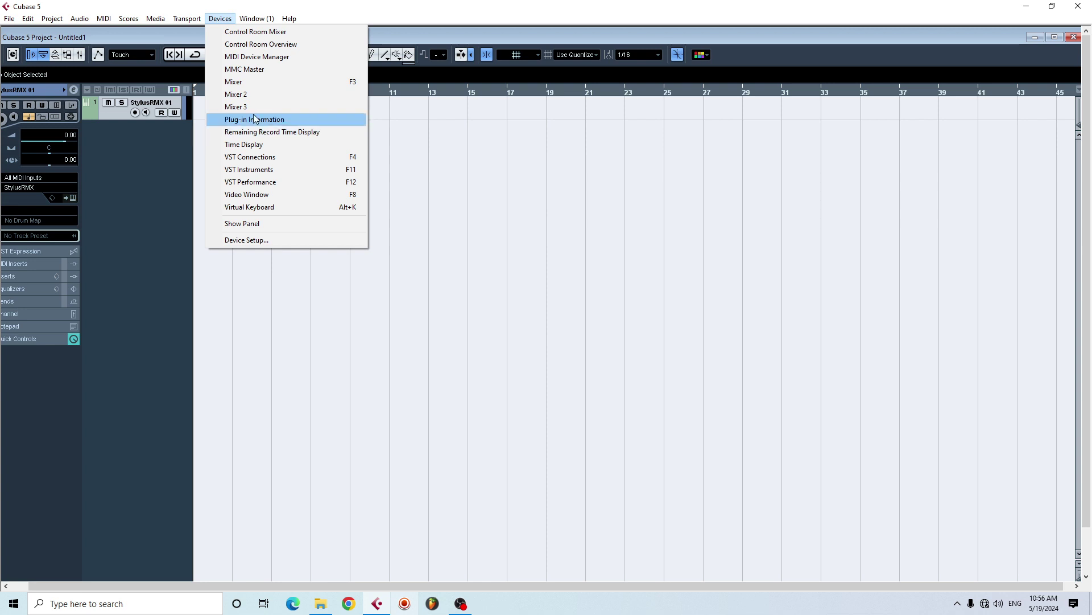
click(118, 186)
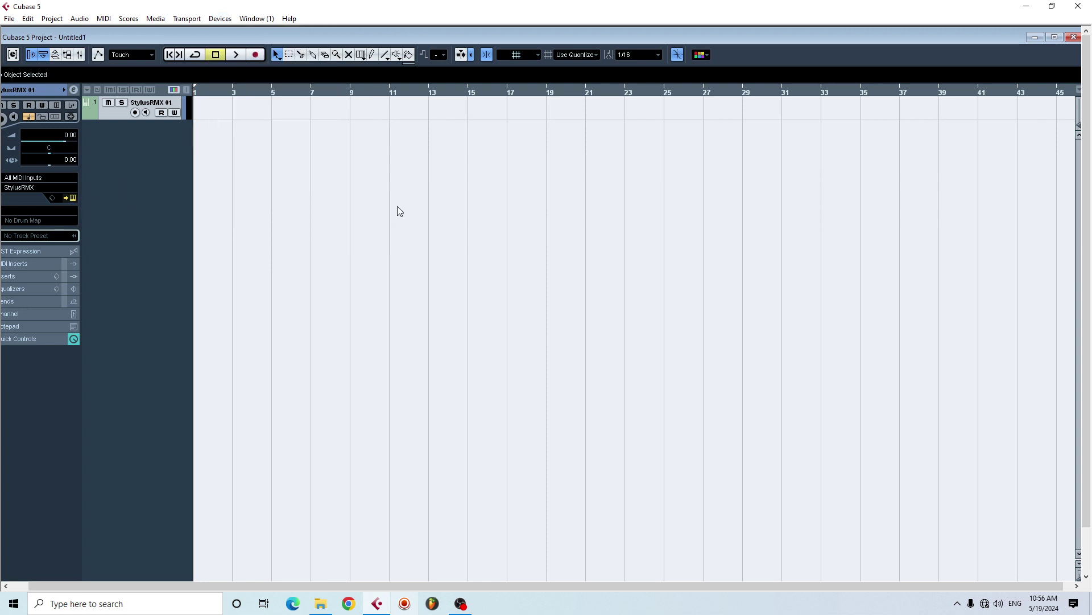
click(415, 197)
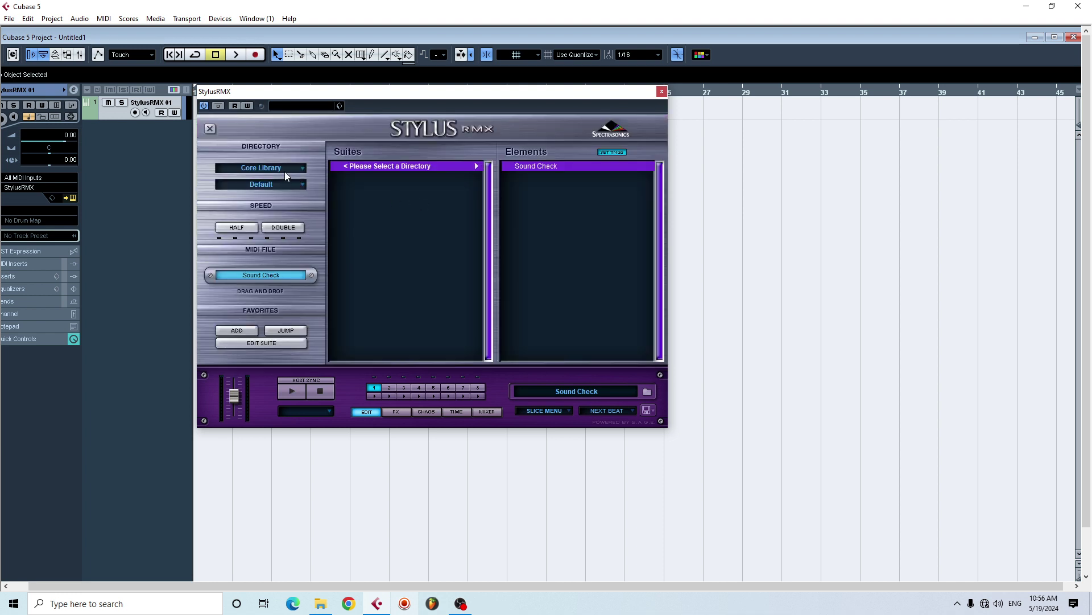
Review the directory types in the StylusRMX browser and load the Breakbeats directory of the Core Library.
click(253, 169)
click(258, 171)
click(261, 168)
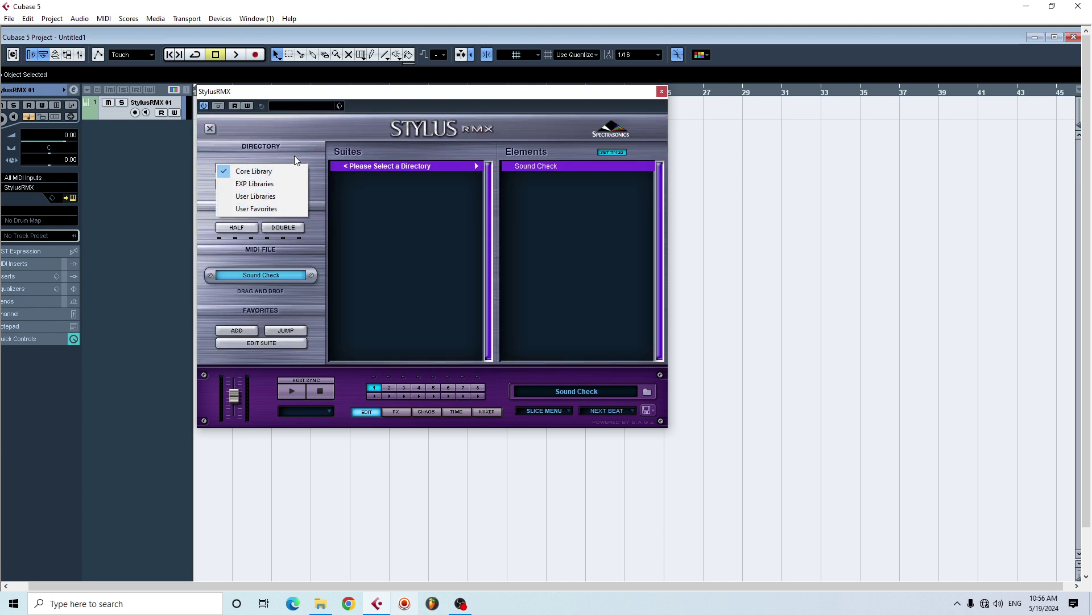
click(295, 155)
click(260, 184)
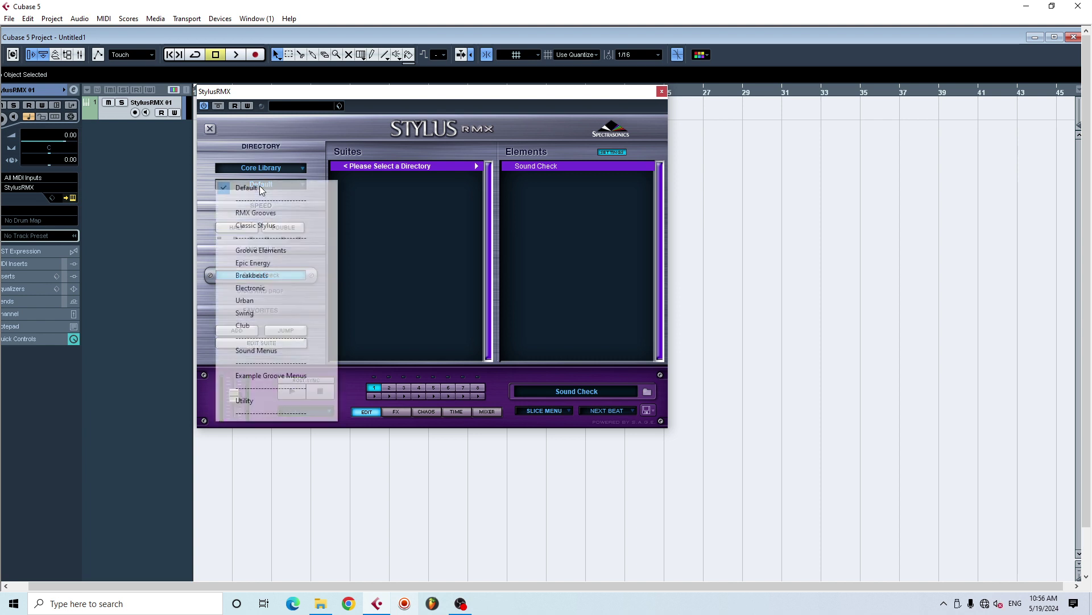
click(248, 277)
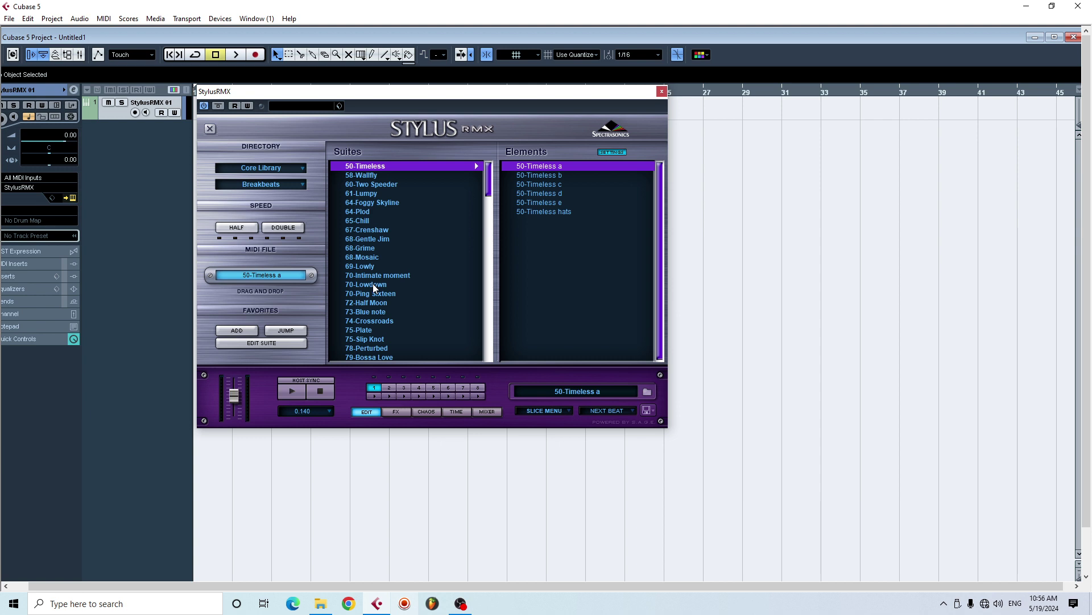
Change the StylusRMX directory to User Libraries with Bollywood Grooves Rex as the library.
click(262, 169)
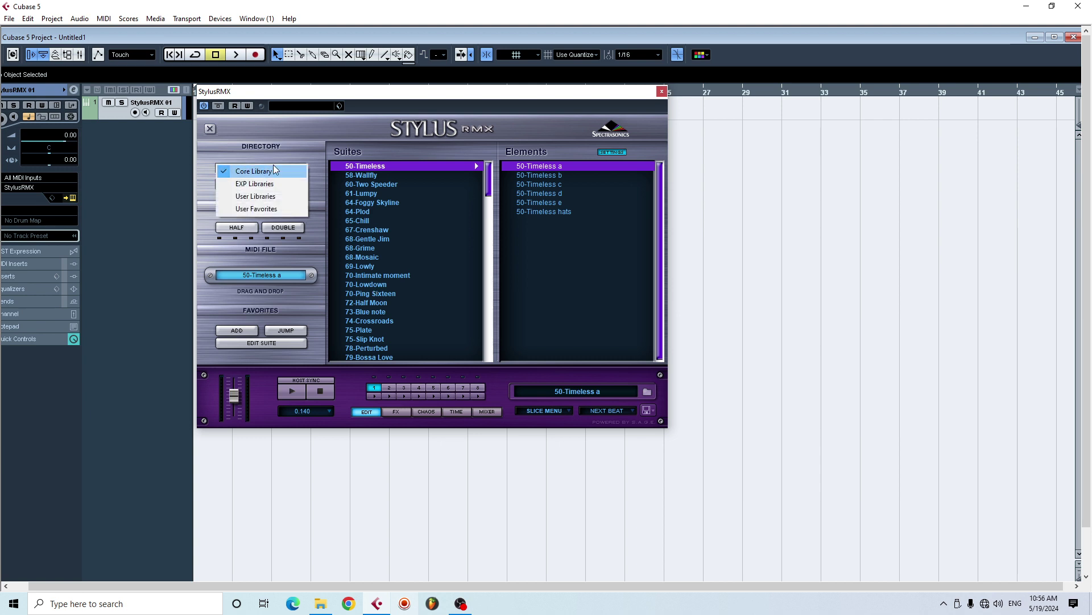
click(275, 165)
click(249, 171)
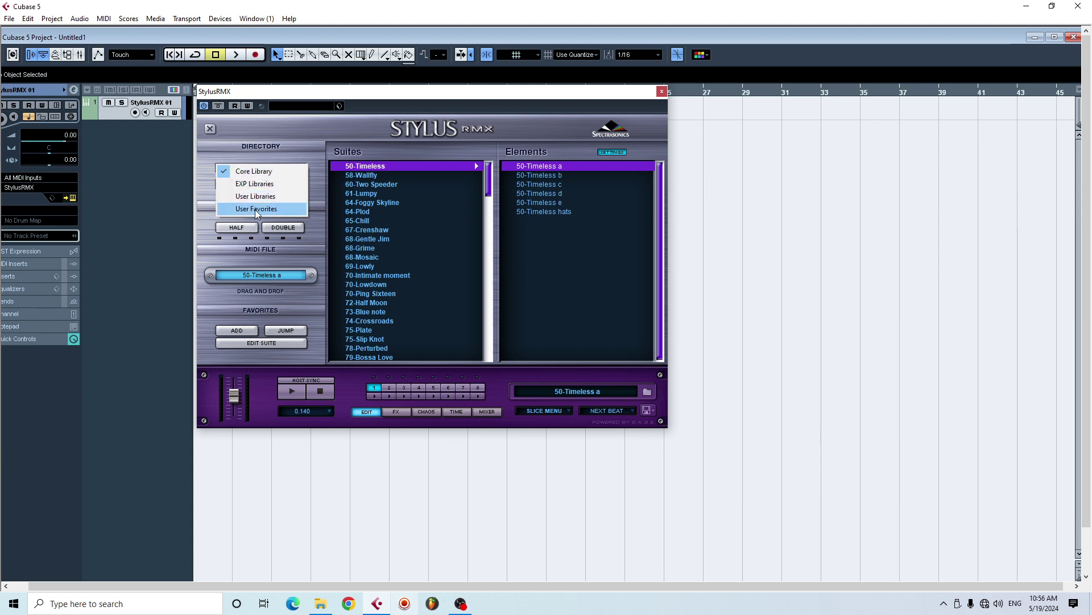
click(257, 196)
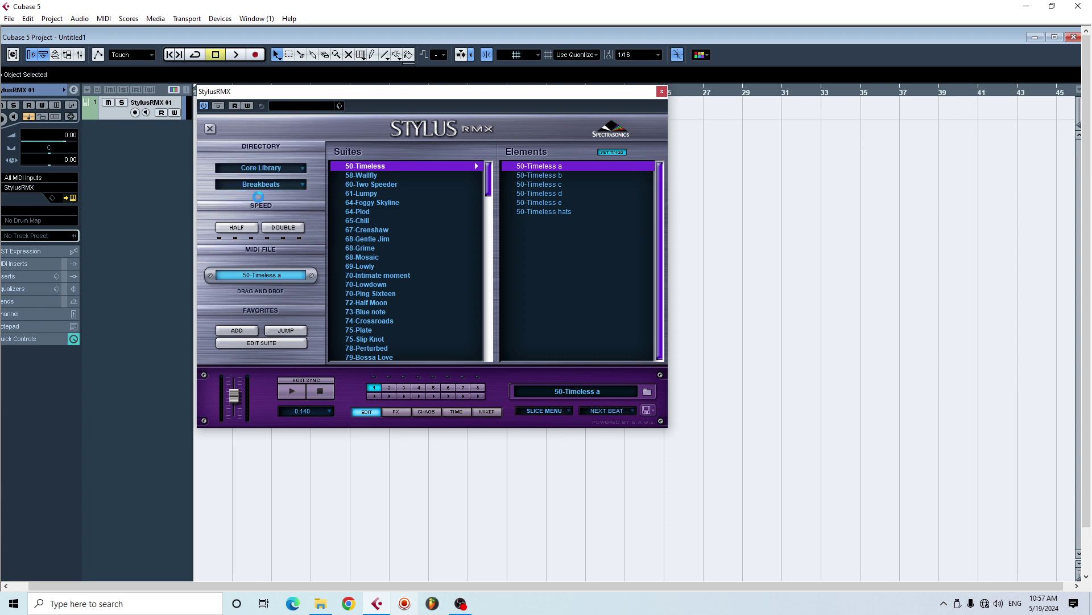
click(261, 184)
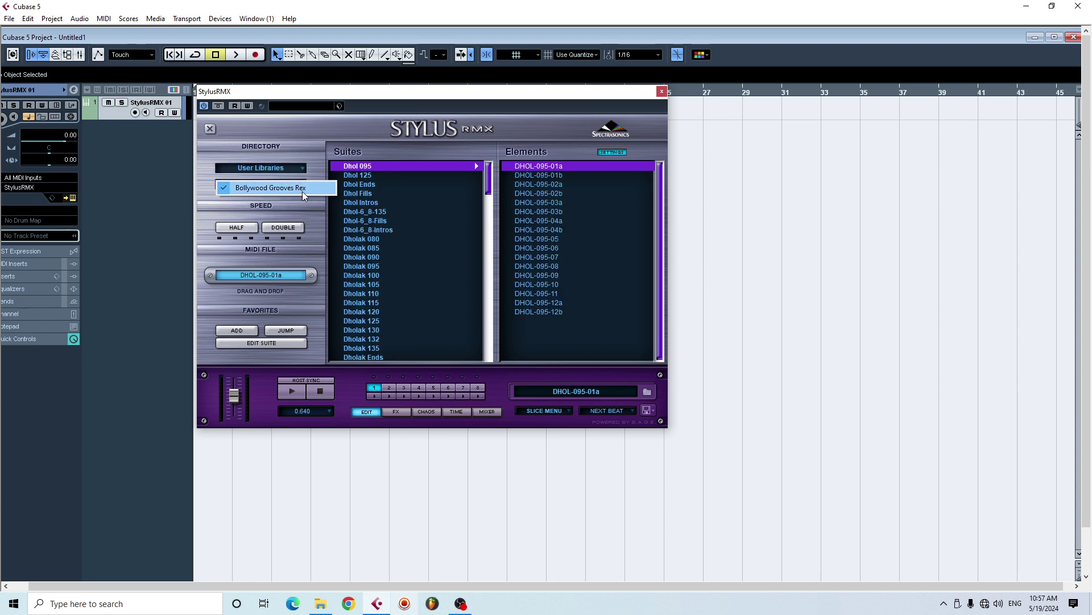
click(274, 193)
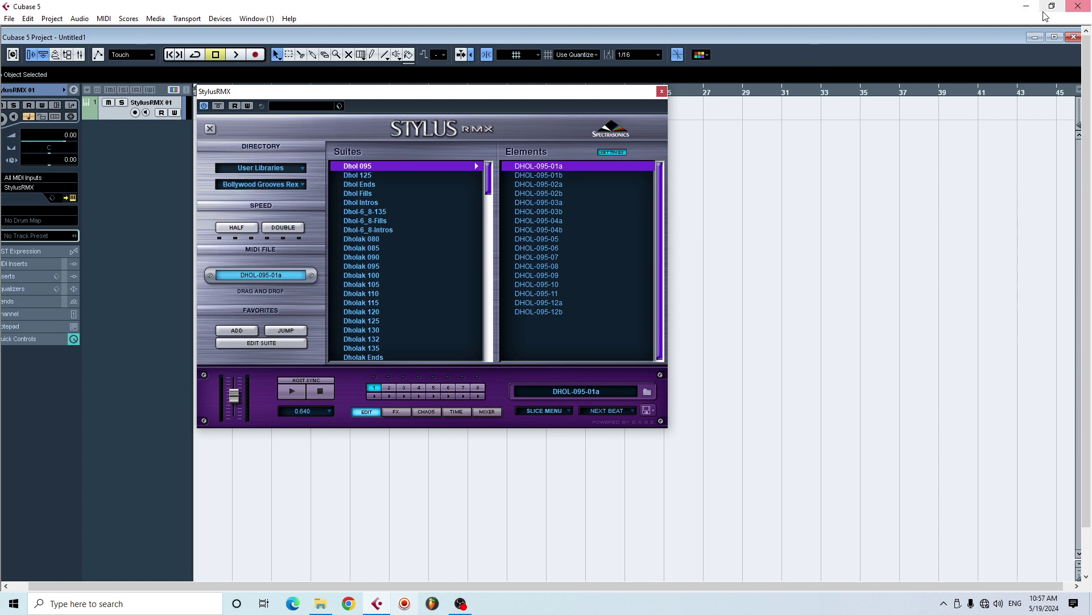
Switch to File Explorer and select the Dhol Dholak Tabala, DUFF LOOPS PACK rex and R K LOOPS VNR PART 02 folders for copying.
click(321, 603)
click(317, 180)
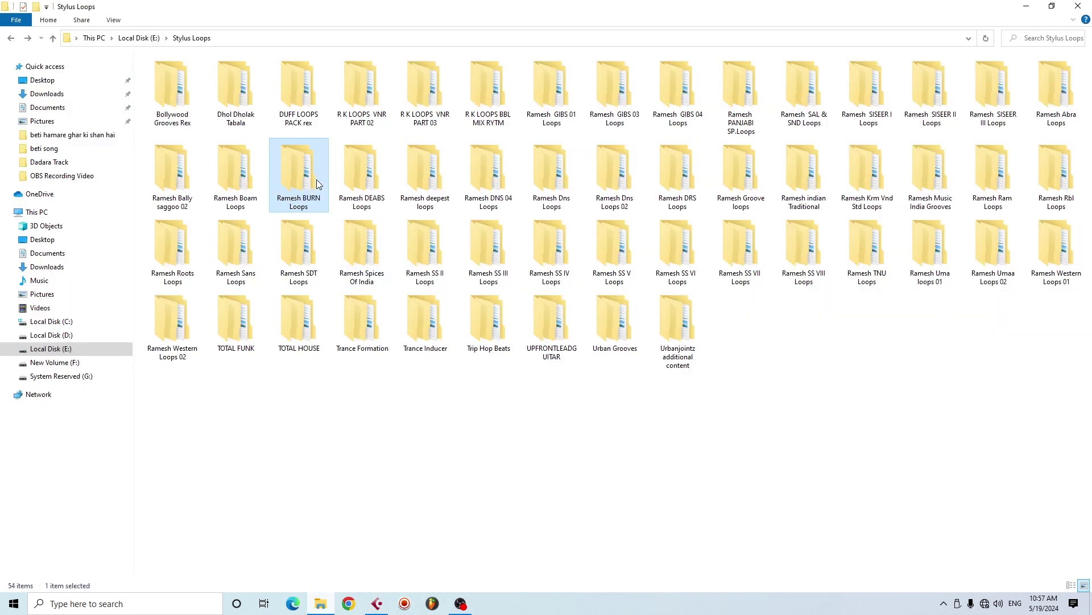
click(239, 102)
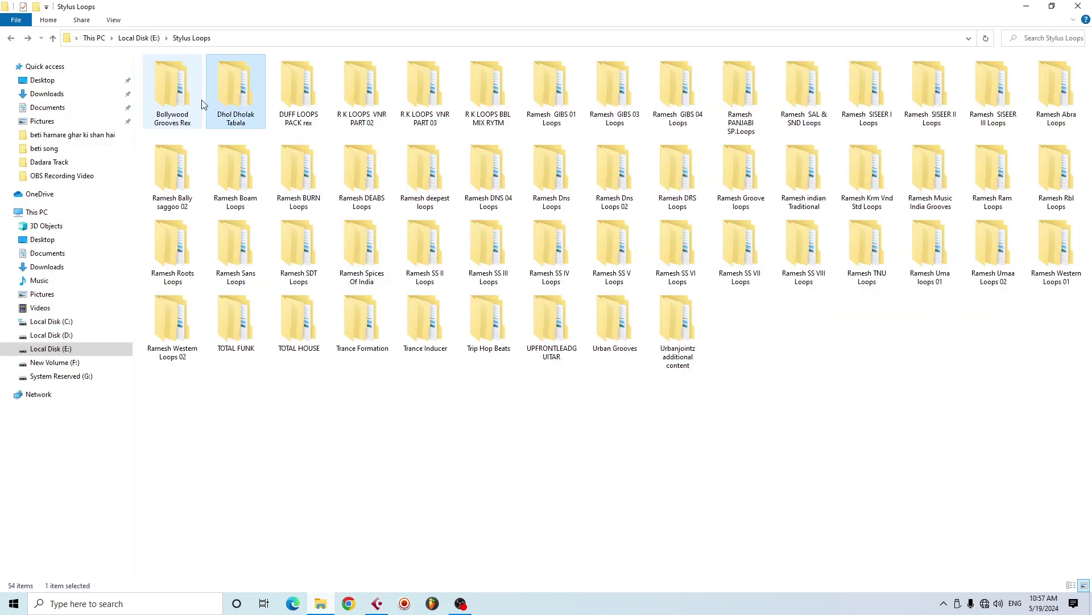
drag(204, 105, 364, 104)
right_click(363, 97)
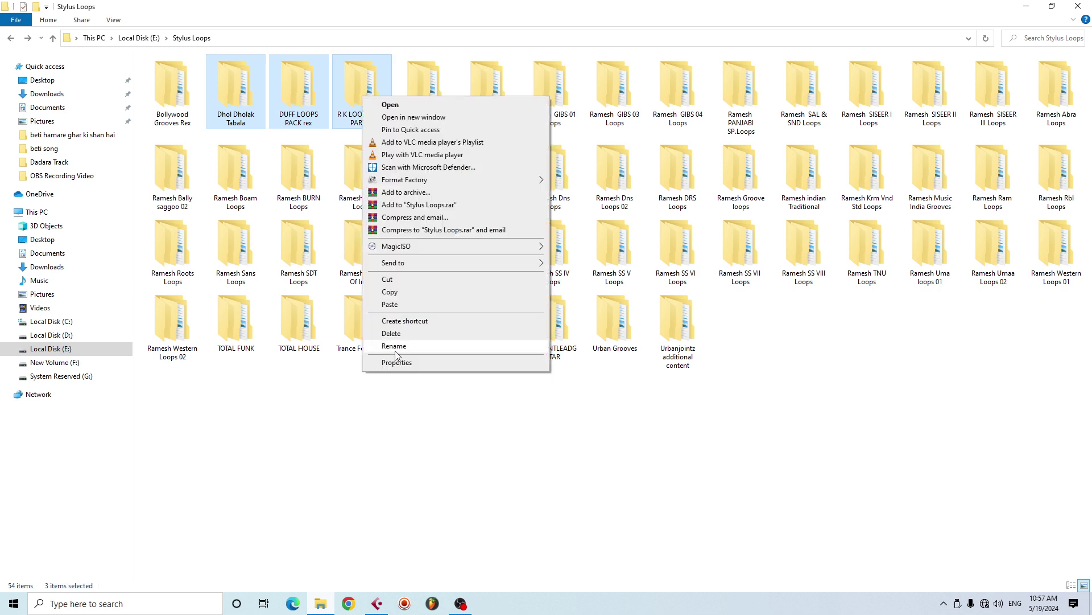
click(392, 305)
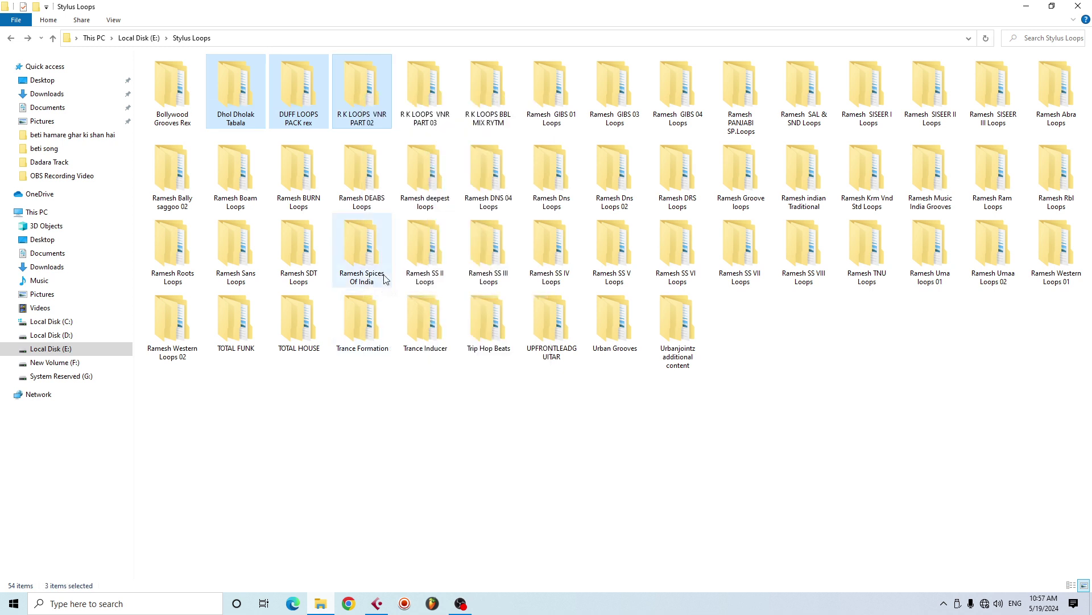
click(180, 117)
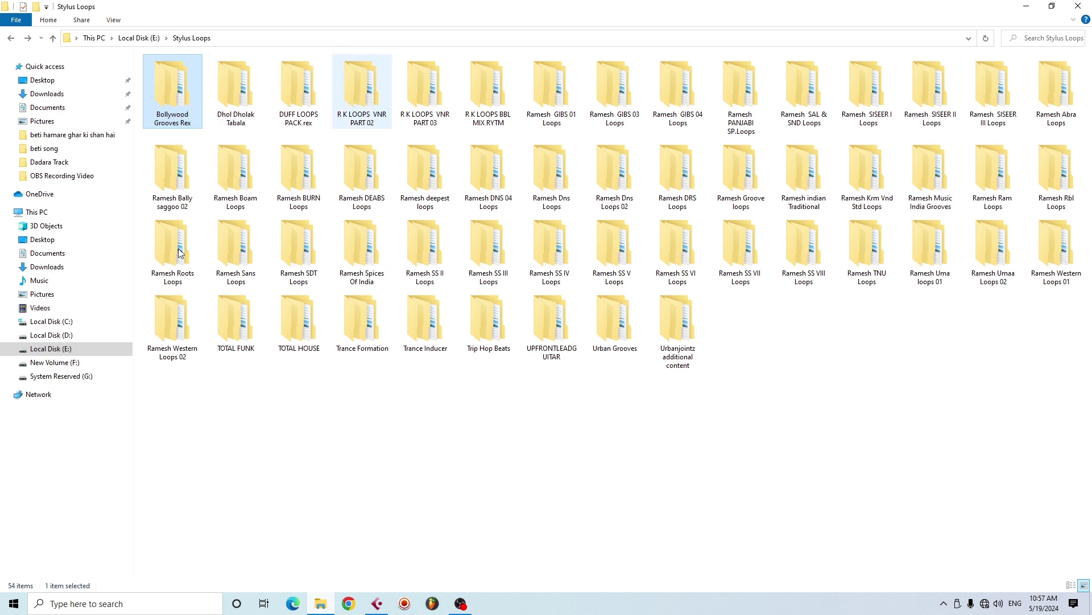
Open the User Libraries folder in C:\Program Files\SAGE\SAGE Libraries and select its Bollywood Grooves Rex folder.
click(58, 322)
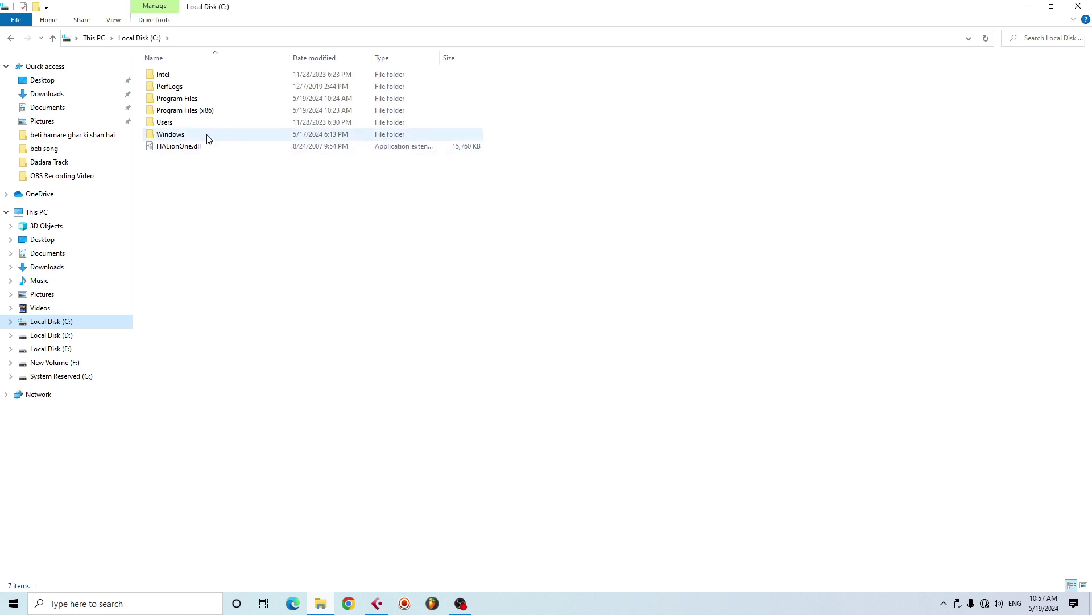
click(182, 101)
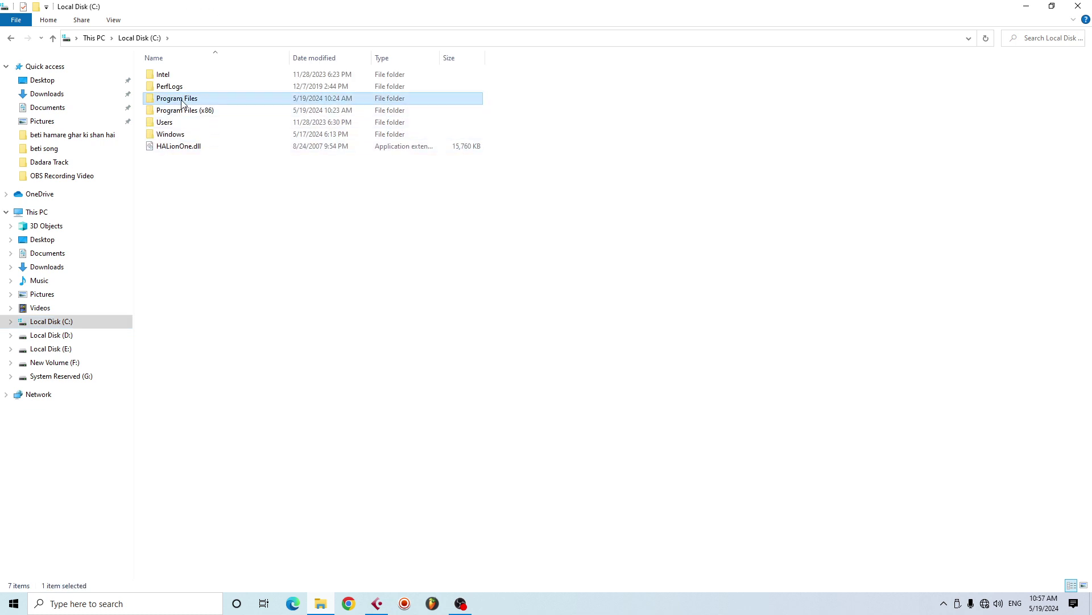
double_click(182, 101)
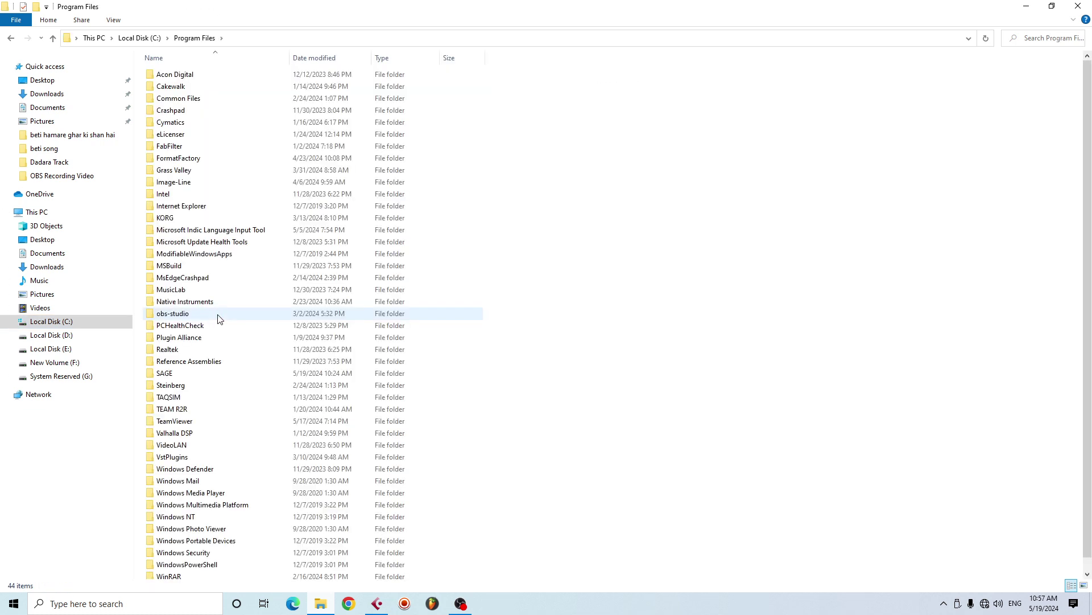
double_click(166, 376)
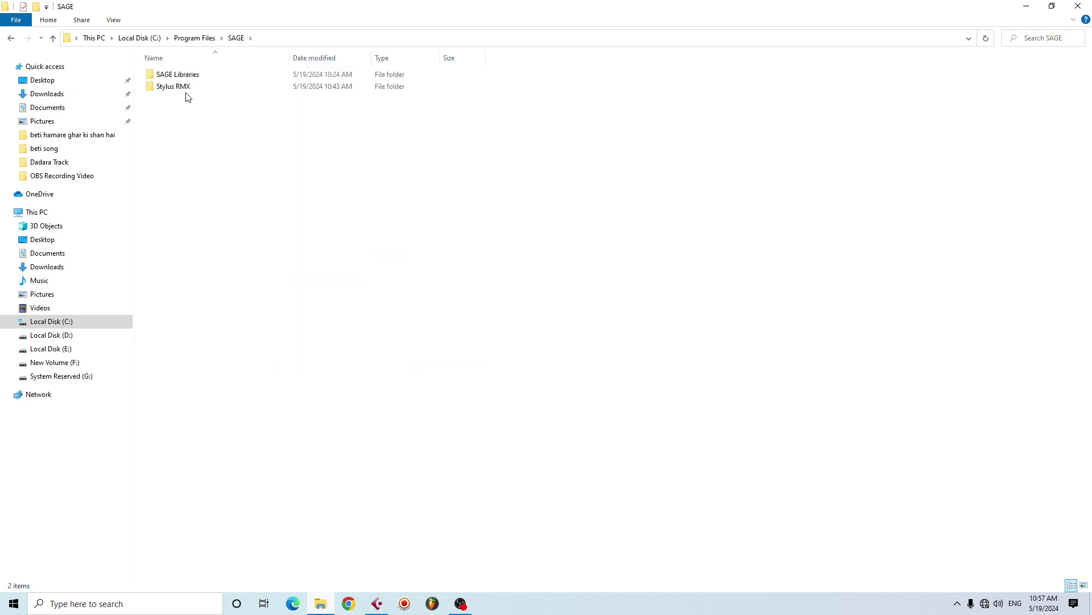
double_click(175, 78)
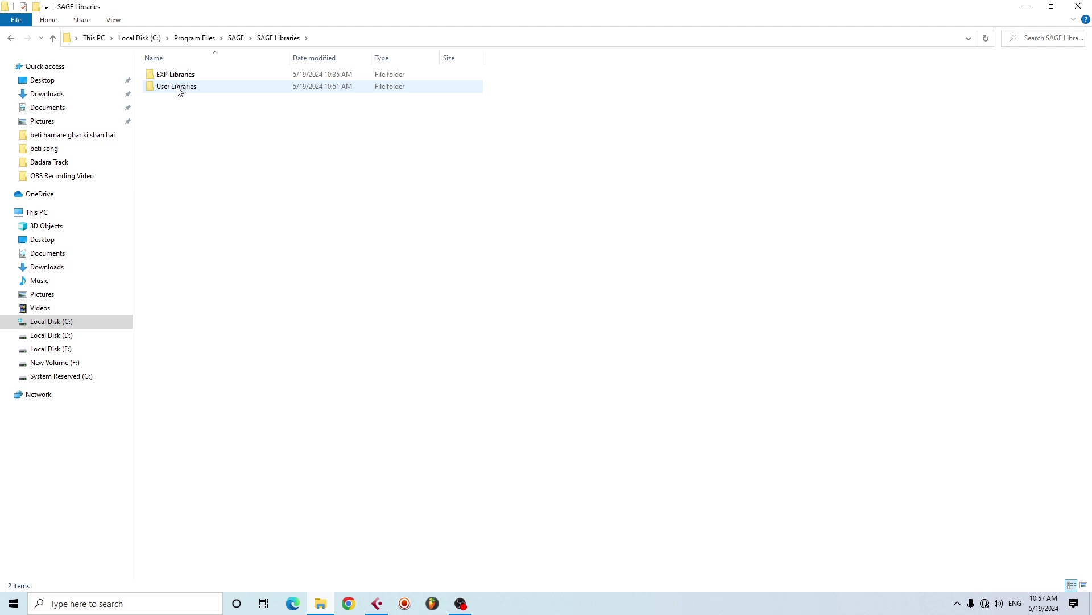
double_click(178, 89)
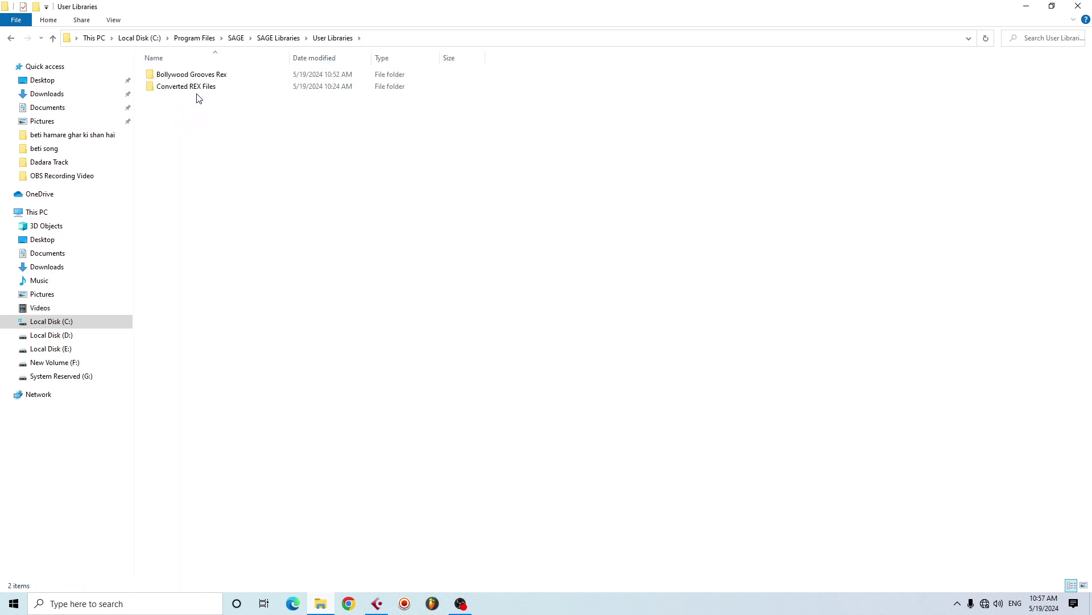
click(169, 79)
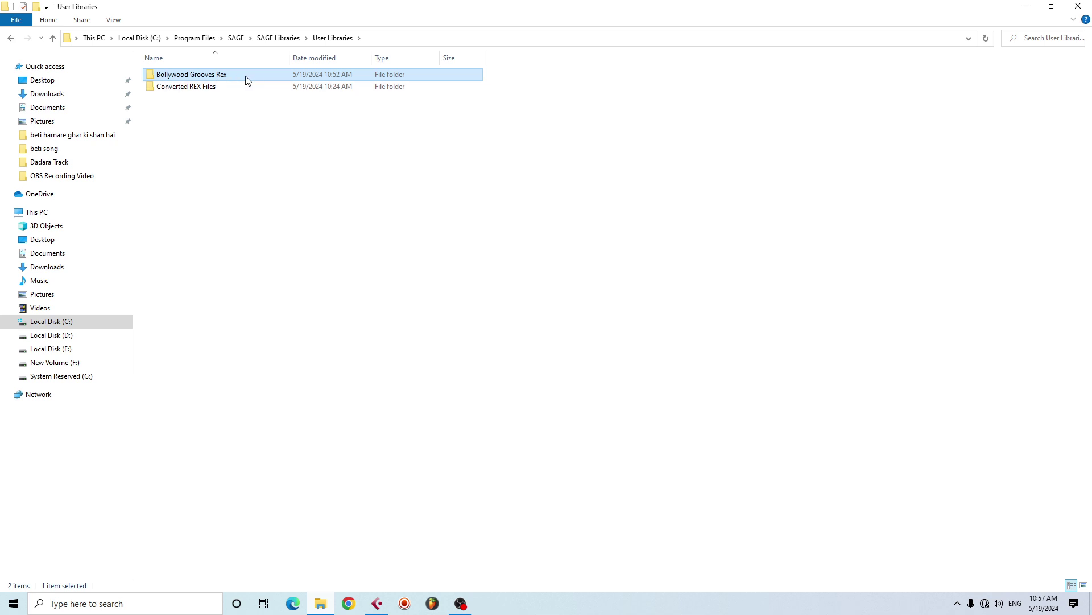
Paste the copied loop folders into User Libraries, granting administrator permission for all current items.
right_click(172, 131)
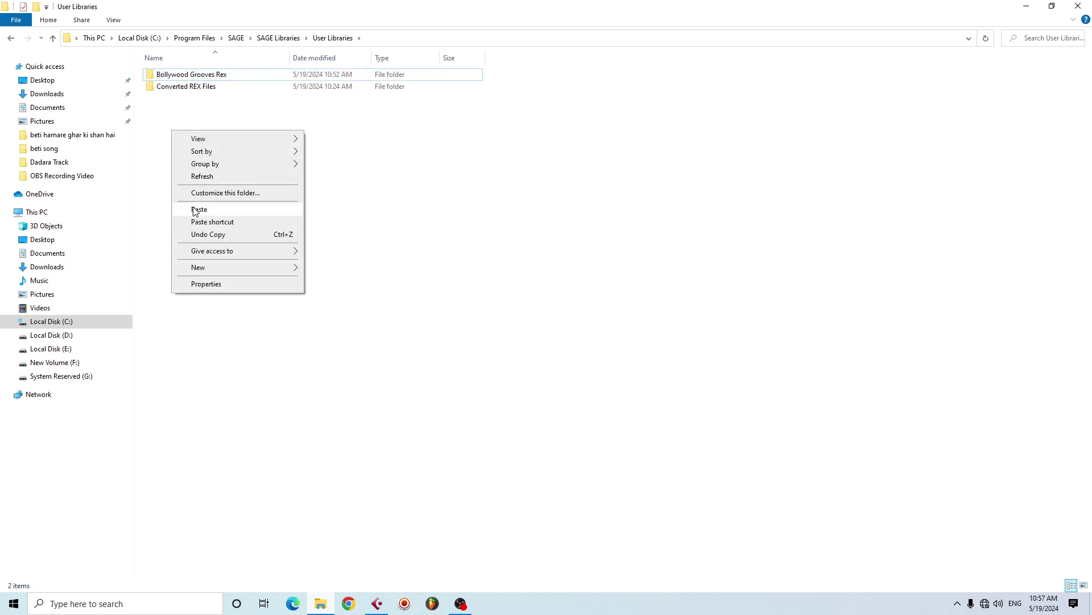
click(200, 211)
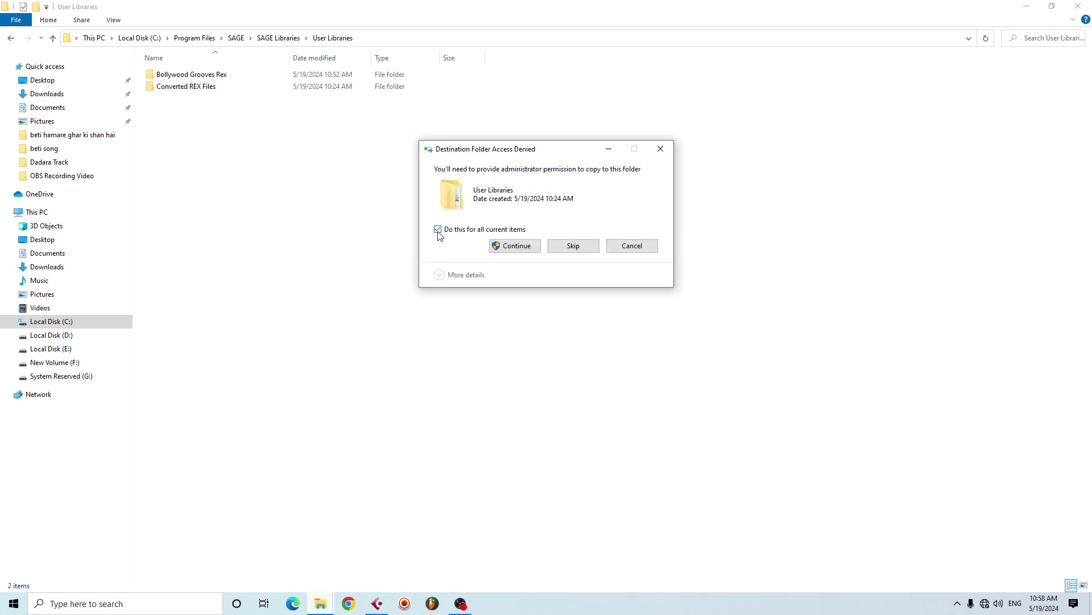
click(513, 248)
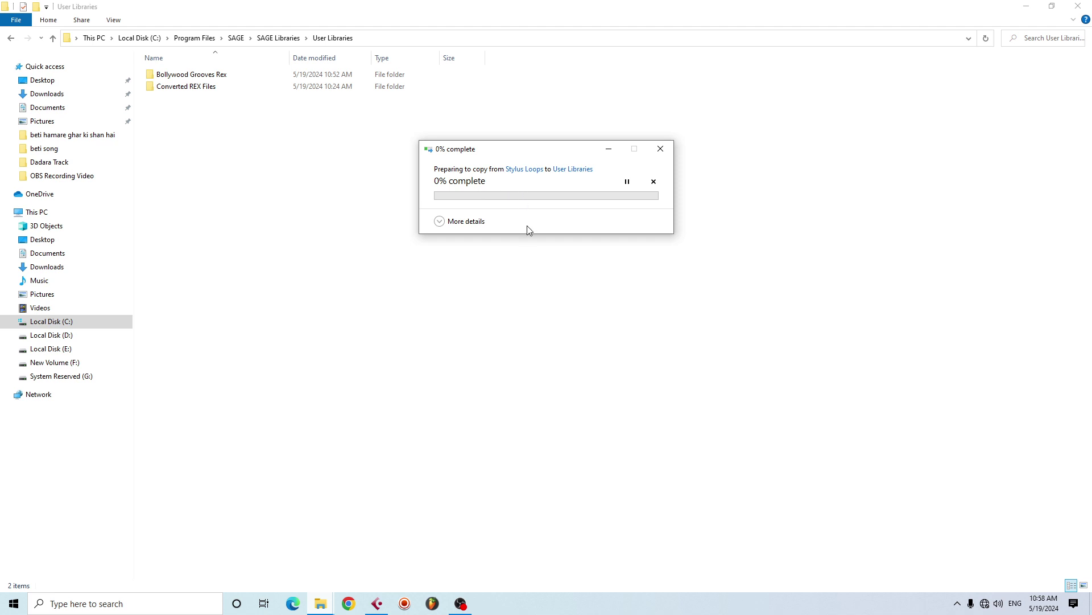
Switch to Cubase 5 and check which libraries StylusRMX lists under the User Libraries directory.
click(377, 603)
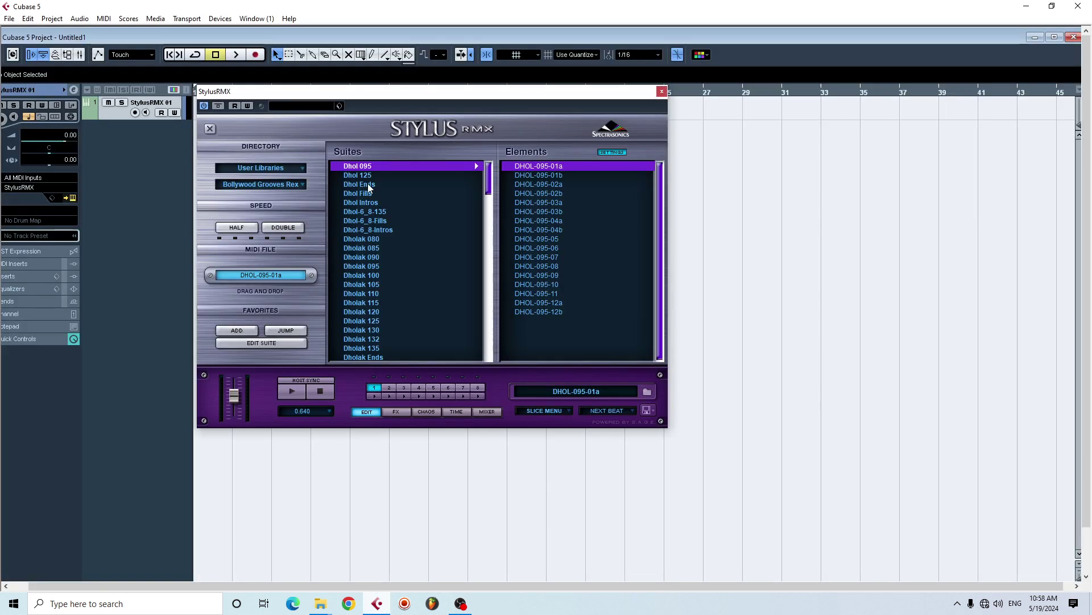
click(258, 168)
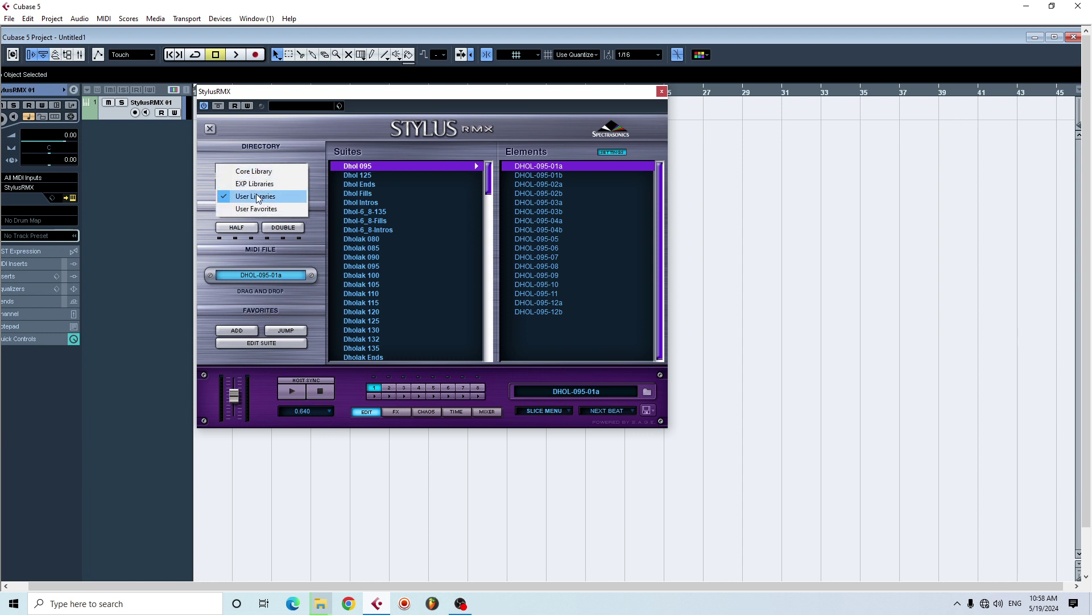
click(256, 196)
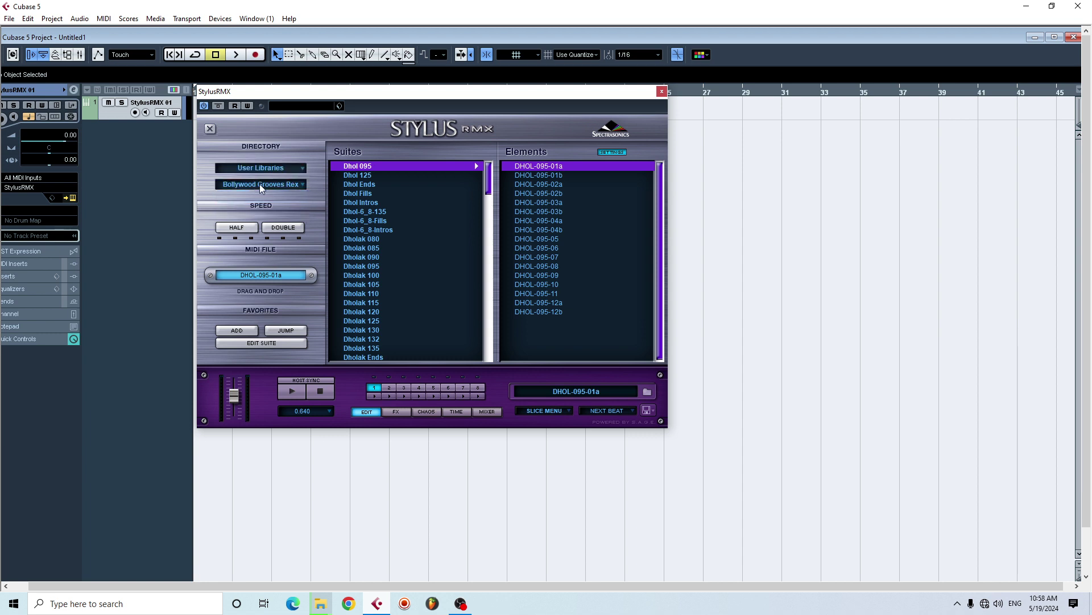
click(260, 183)
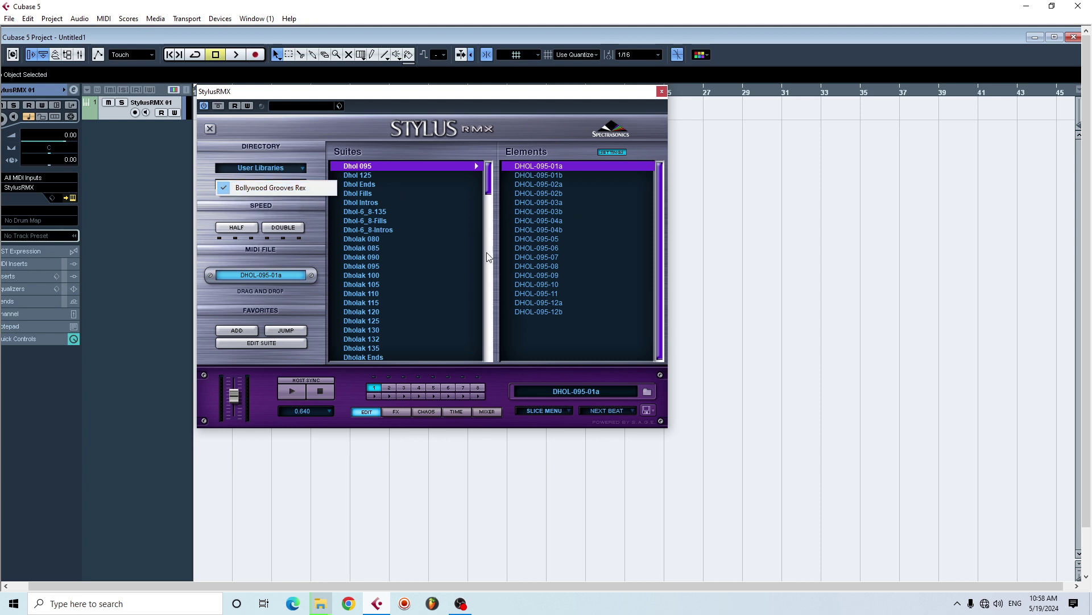
click(511, 103)
Close the StylusRMX window and remove the StylusRMX 01 track from the project.
click(662, 91)
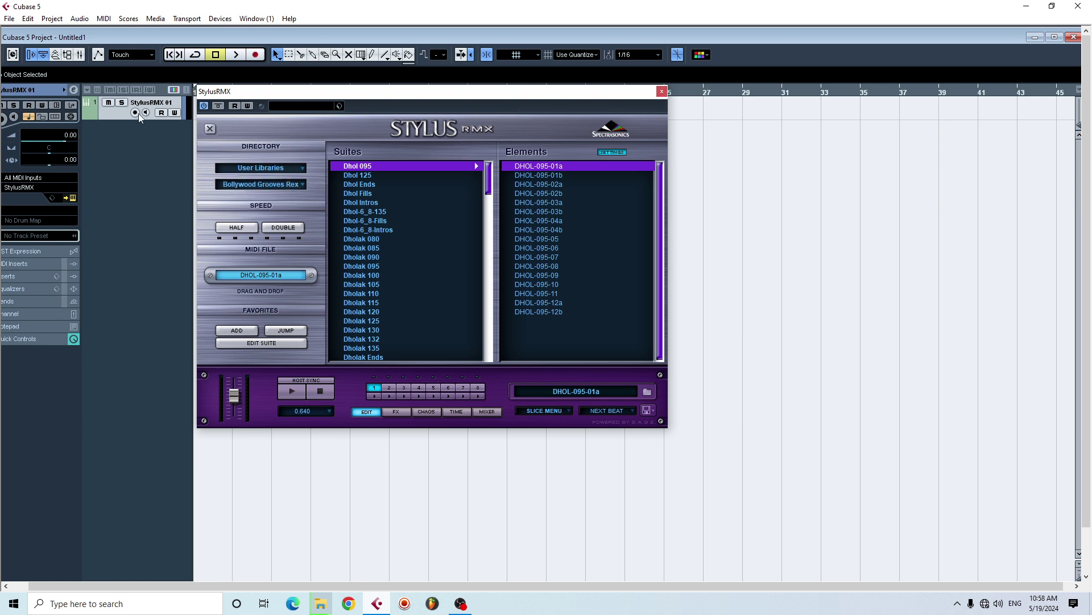
right_click(123, 114)
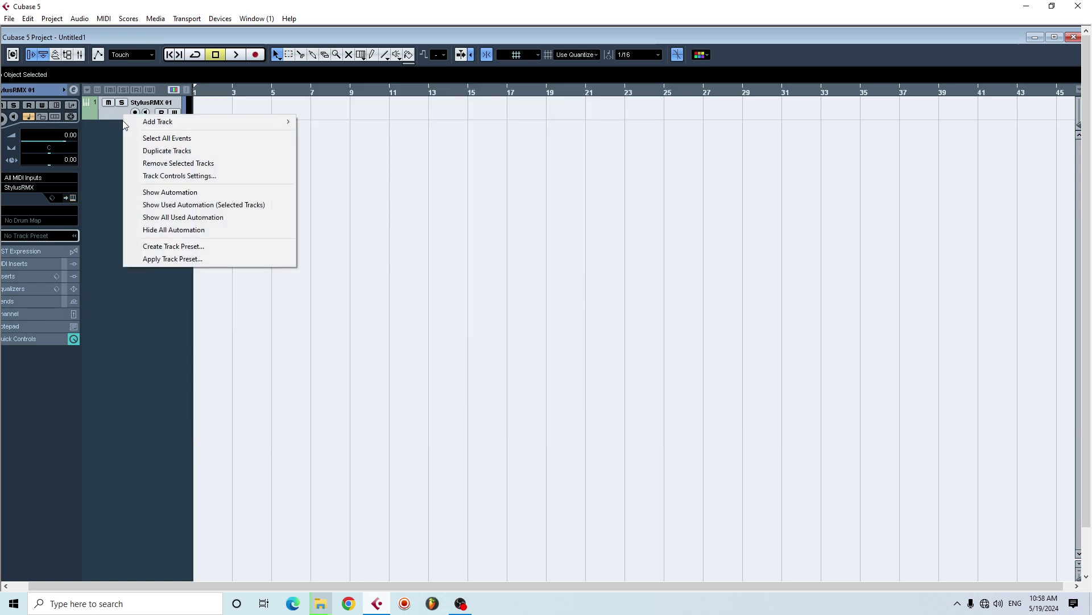
click(151, 165)
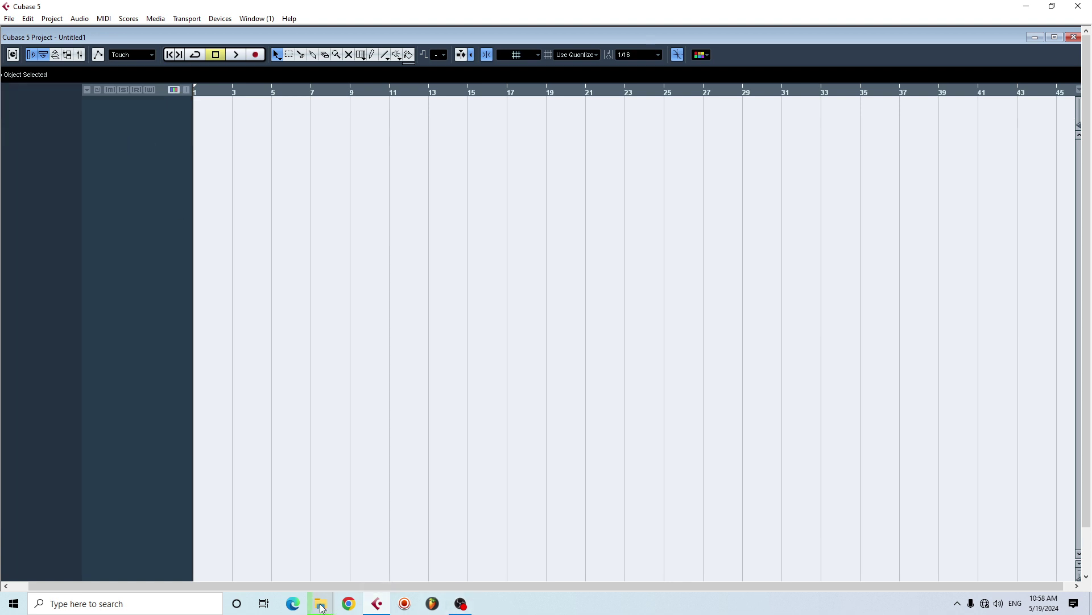
Switch to File Explorer to check the pasted loop folders in User Libraries and clear their selection.
mouse_move(321, 606)
click(375, 555)
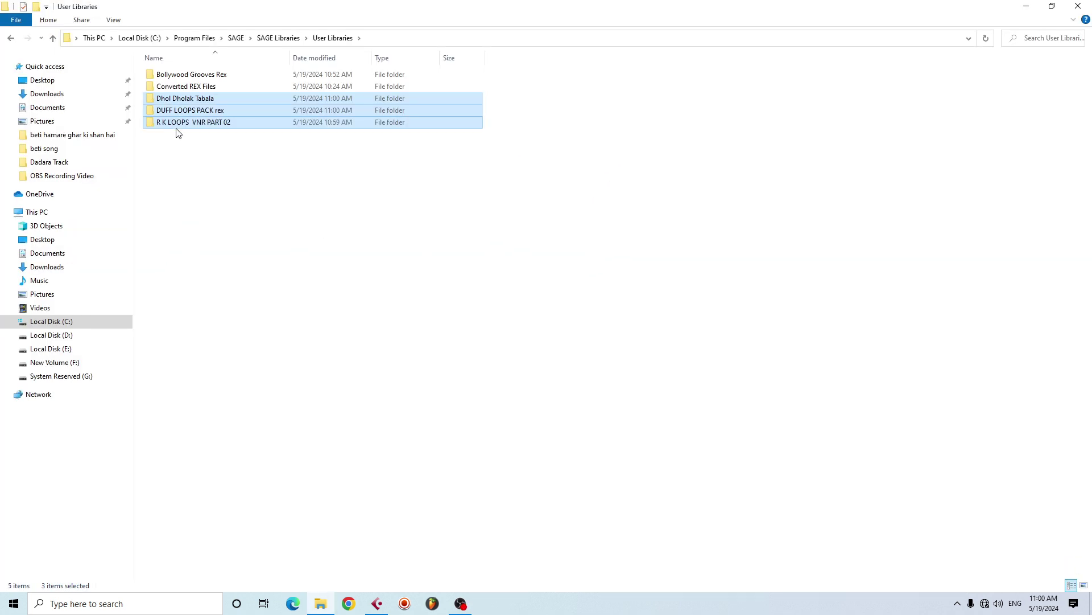
click(294, 284)
Switch back to Cubase 5 and add one instrument track with StylusRMX as its instrument.
mouse_move(377, 602)
click(363, 456)
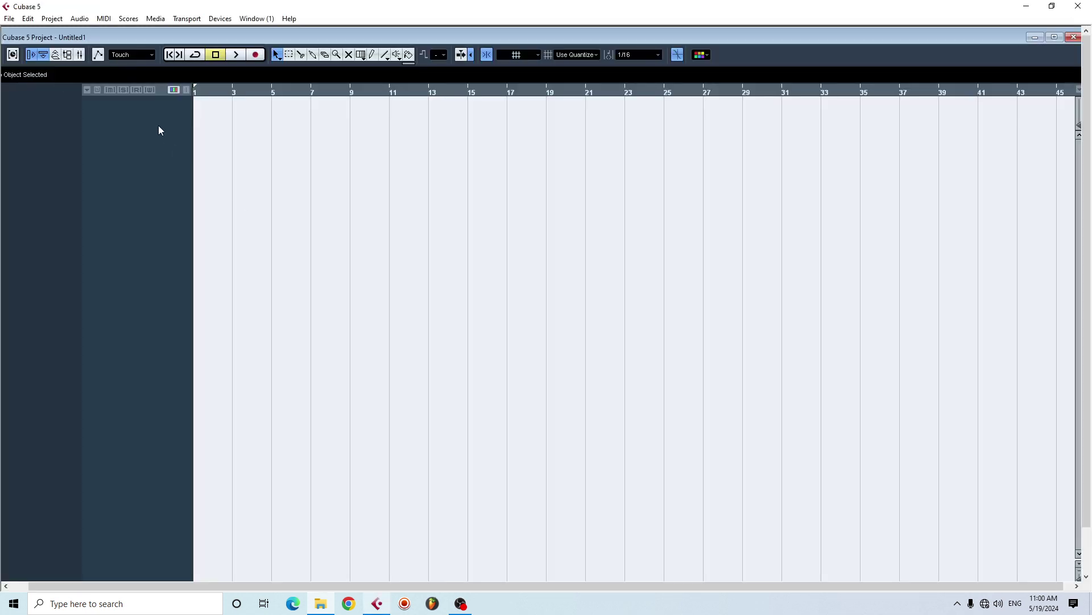
right_click(135, 116)
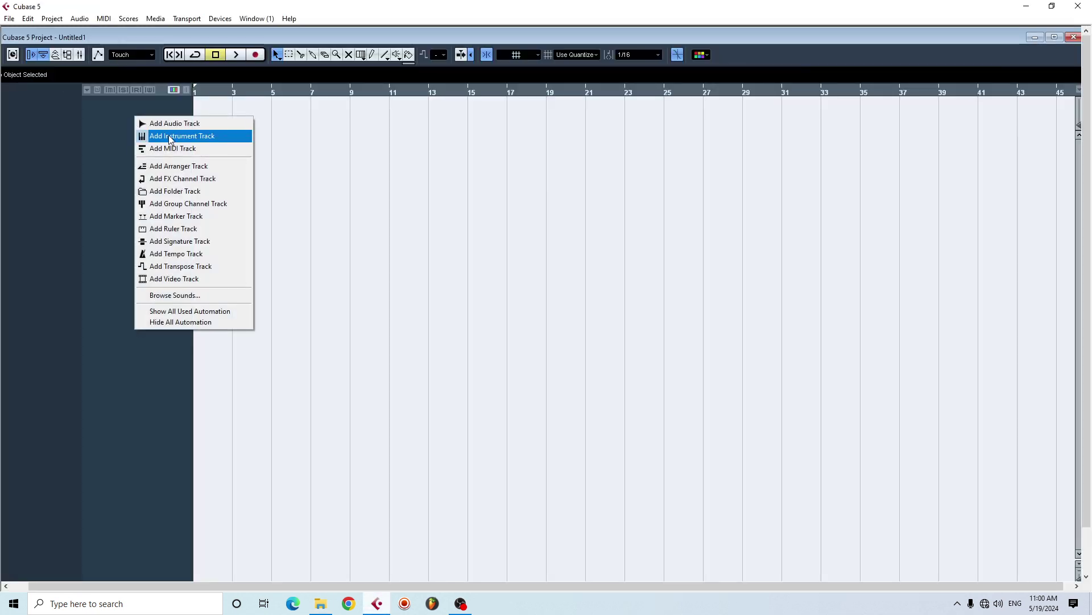
click(168, 136)
click(294, 135)
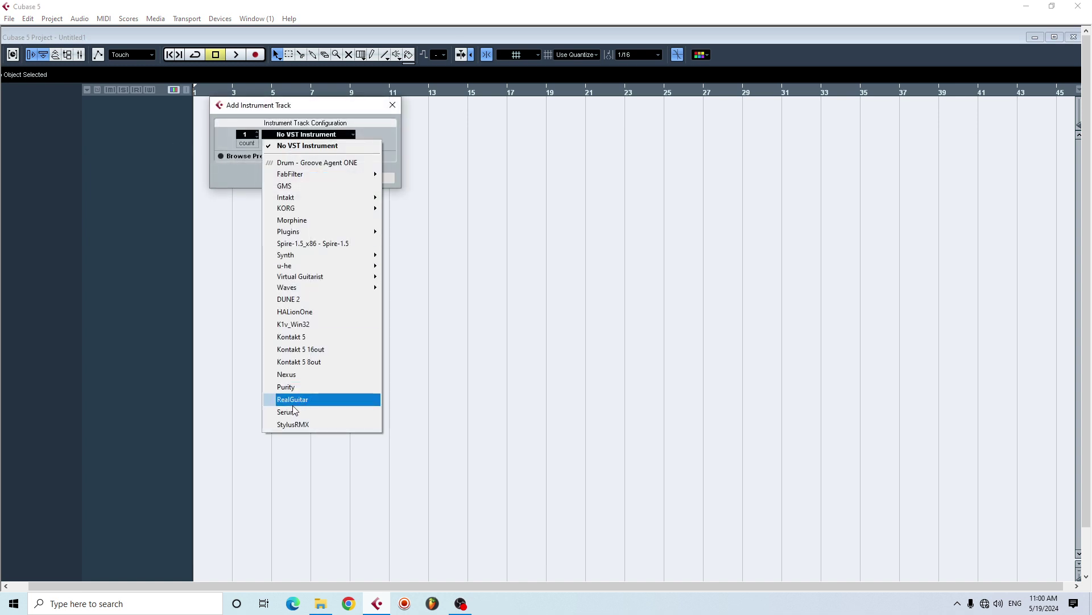
click(293, 424)
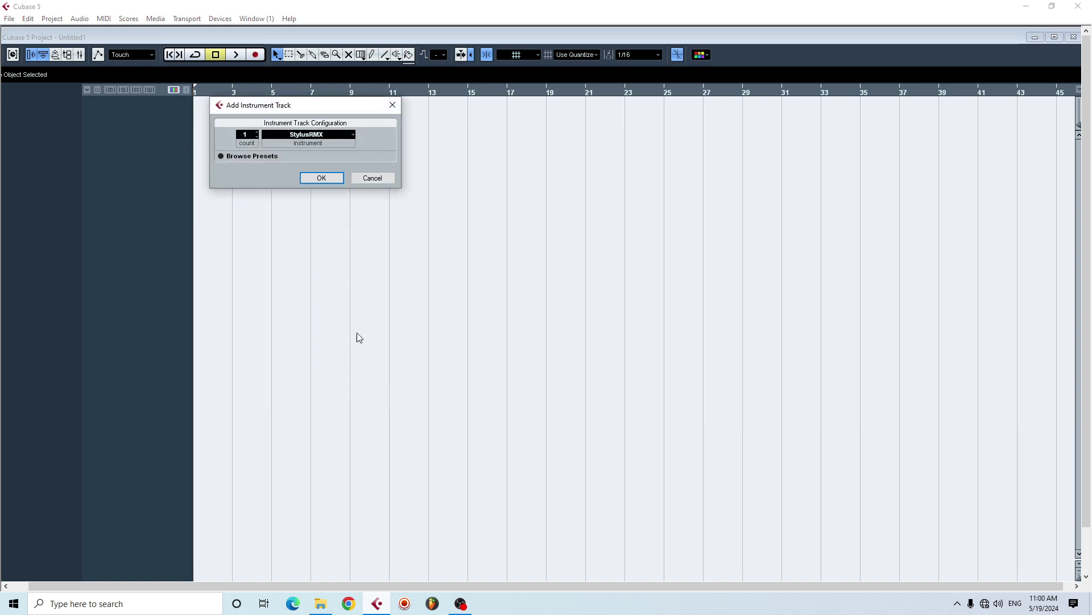
click(331, 177)
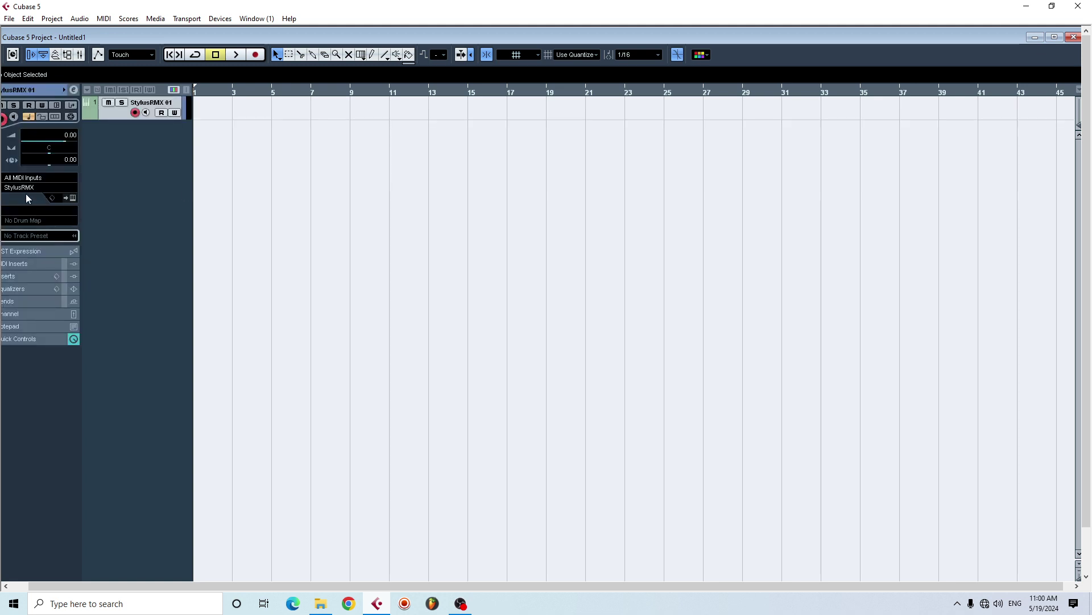
Open the StylusRMX sound browser and load the R K LOOPS VNR PART 02 library from User Libraries.
click(73, 197)
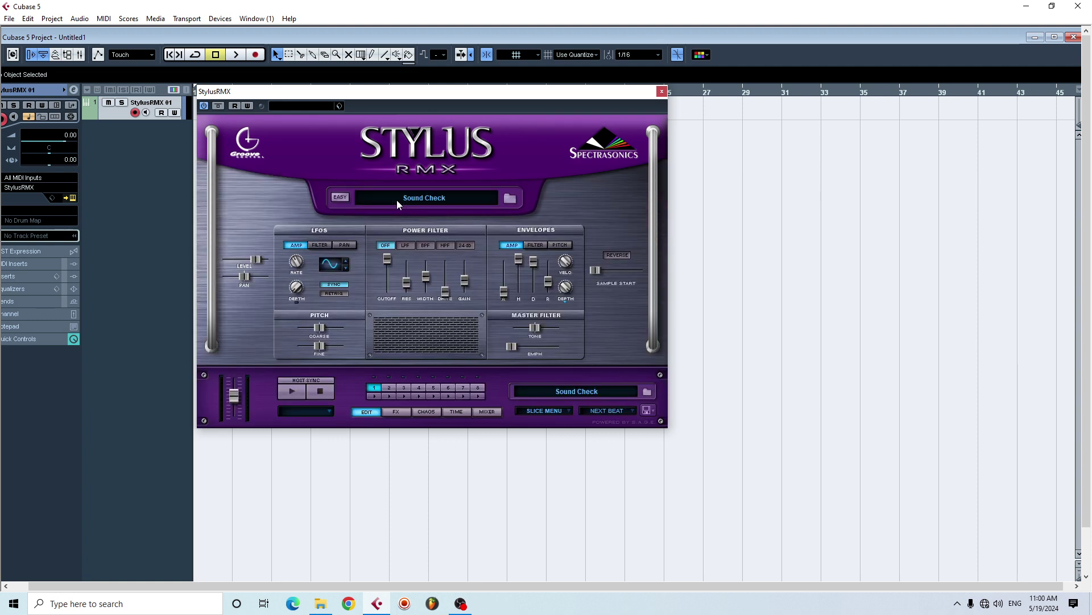
click(420, 200)
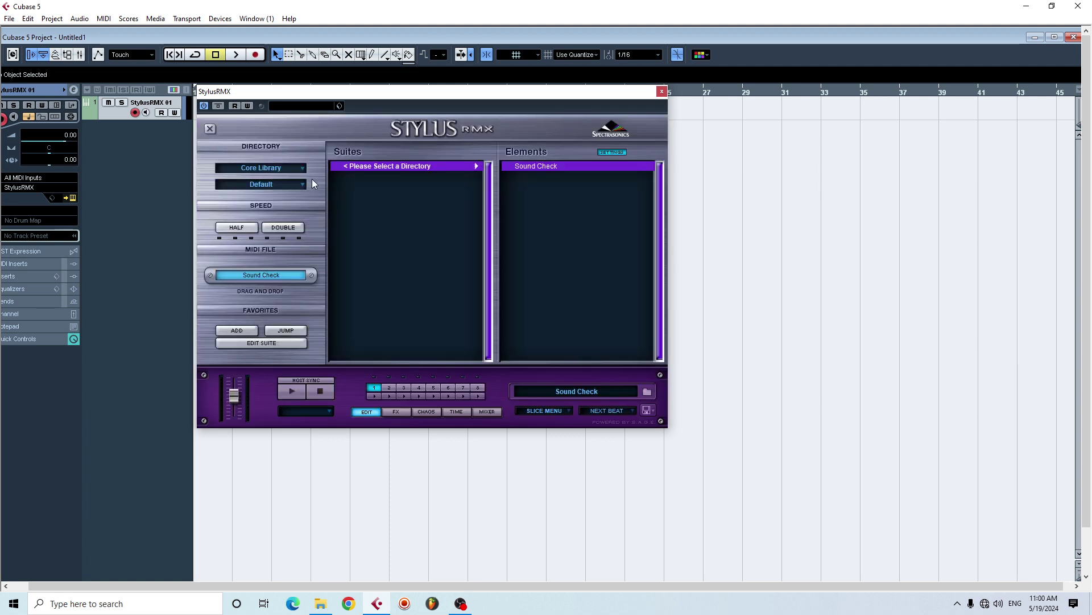
click(254, 167)
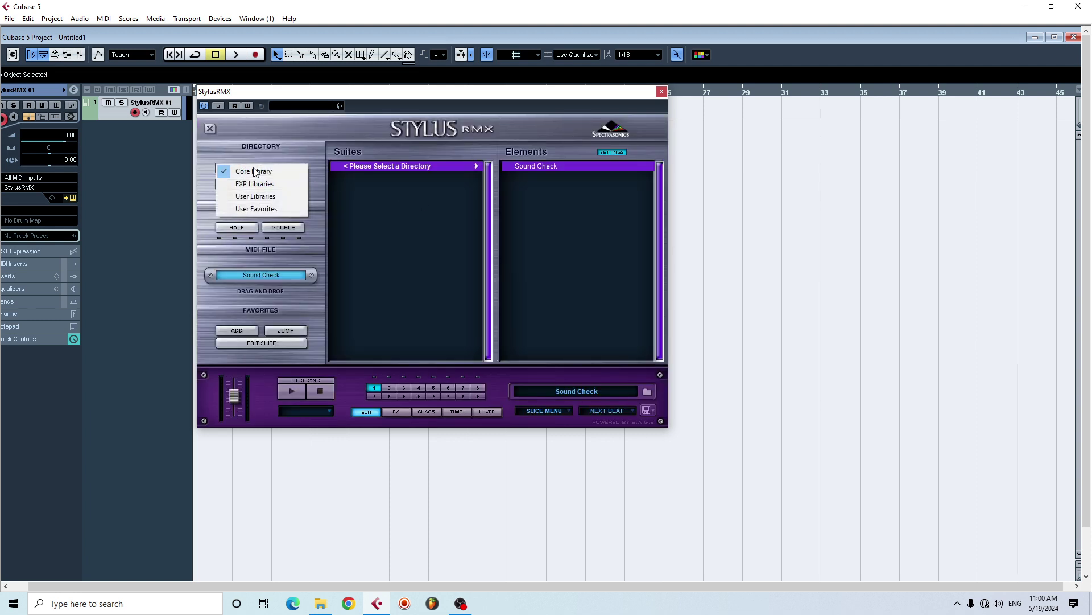
click(251, 197)
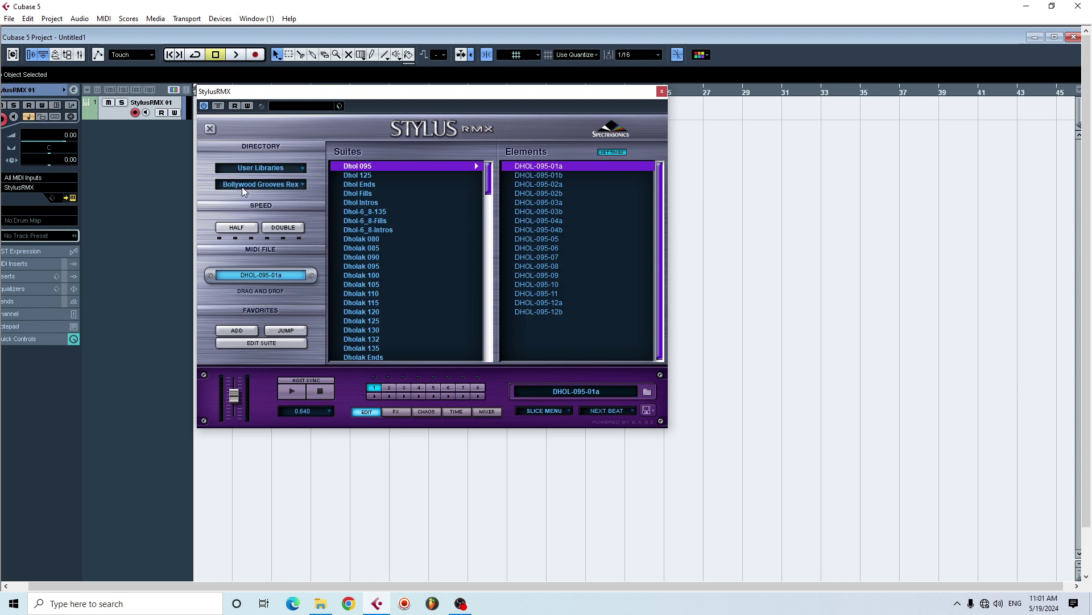
click(282, 185)
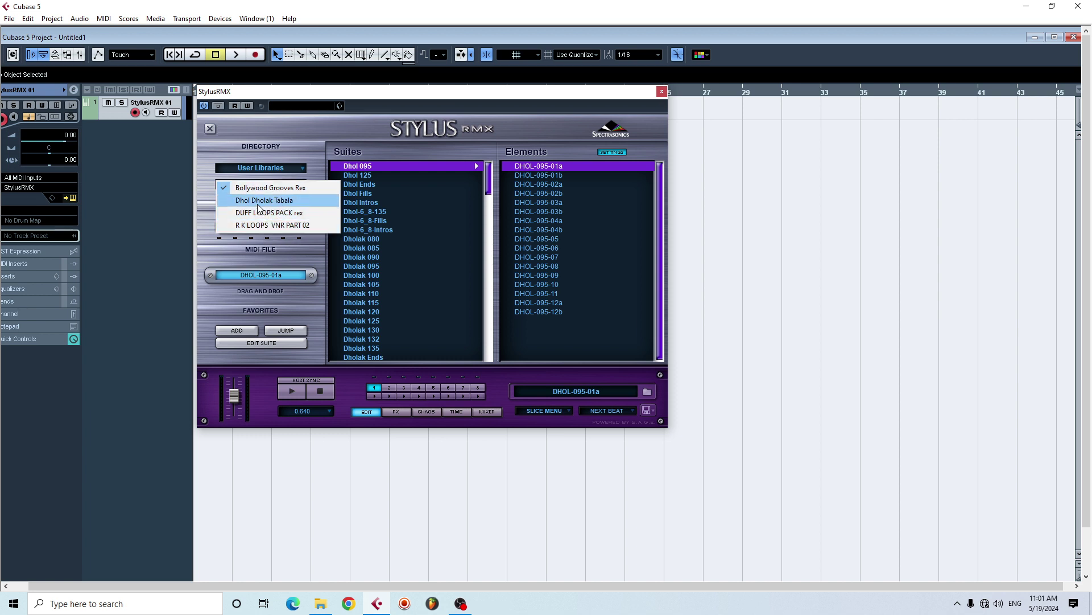
click(278, 225)
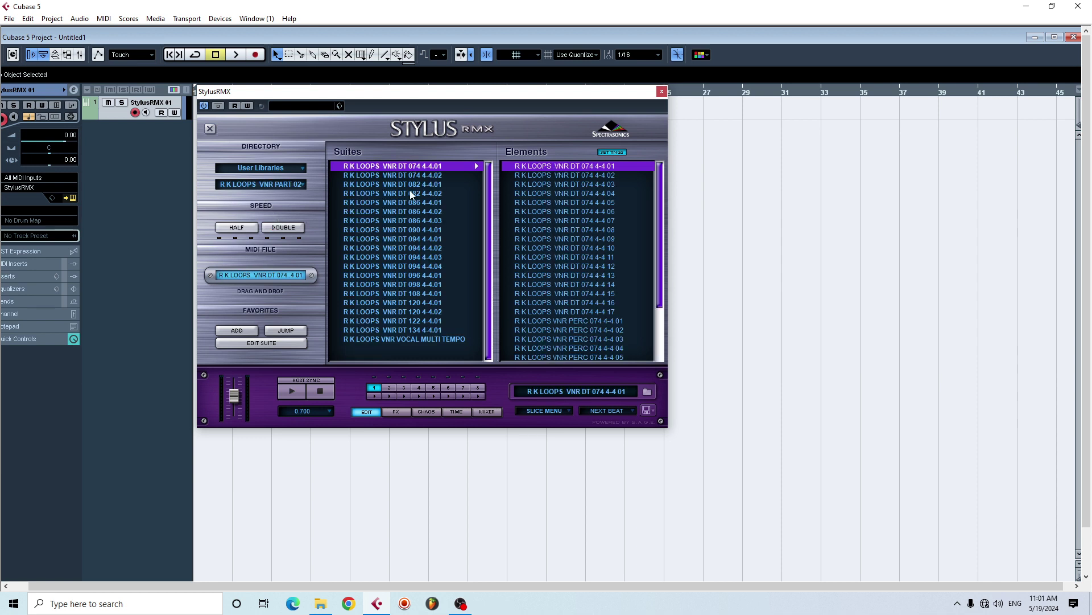
Audition several DT and PERC elements of the R K LOOPS VNR DT 074 4-4.01 suite.
click(576, 167)
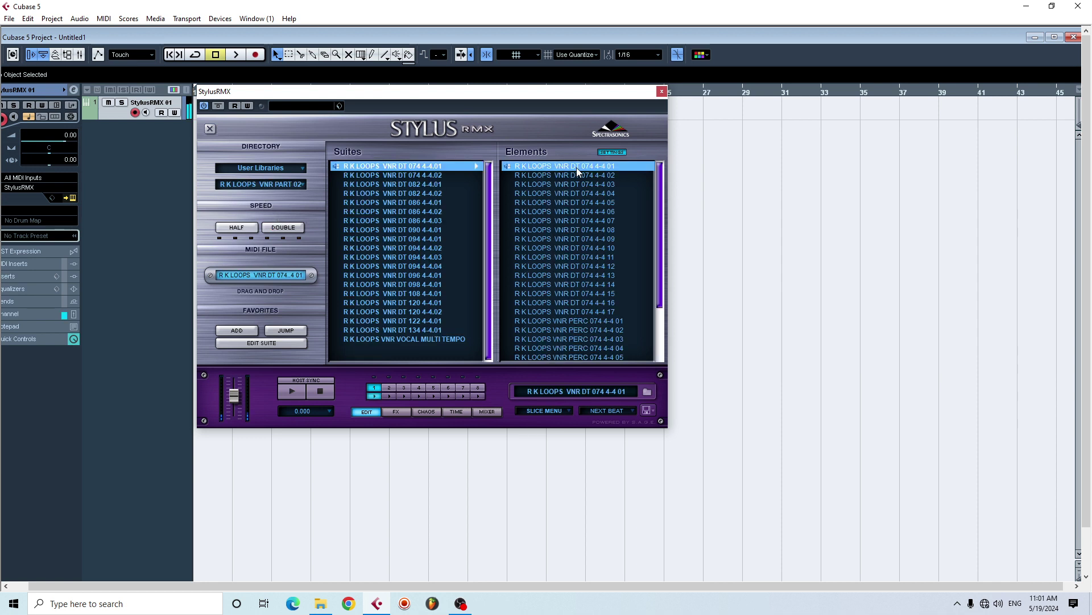
click(559, 204)
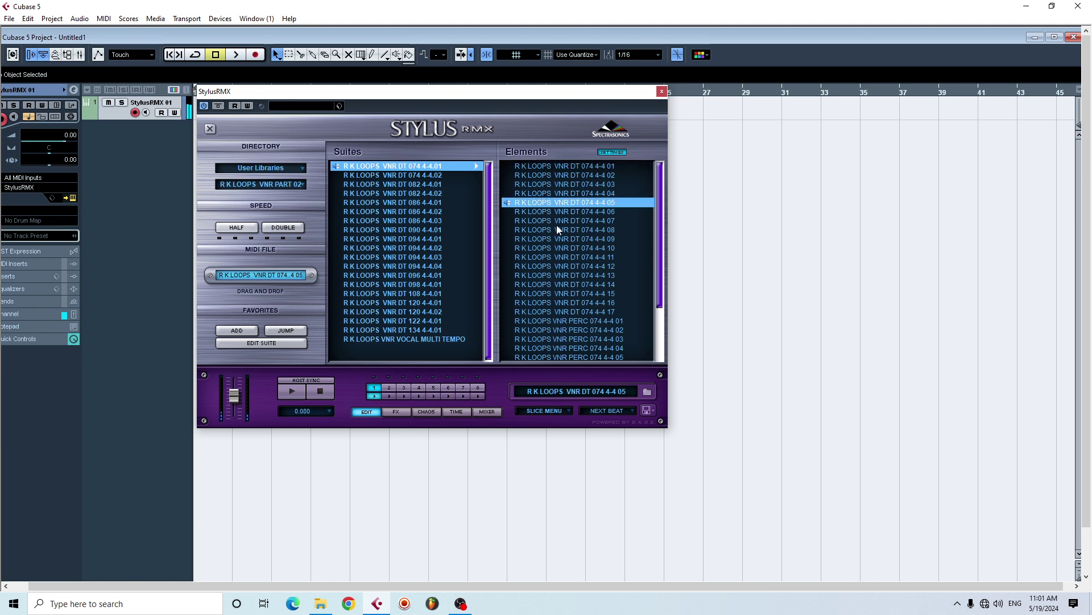
click(560, 330)
scroll(561, 327, down, 2)
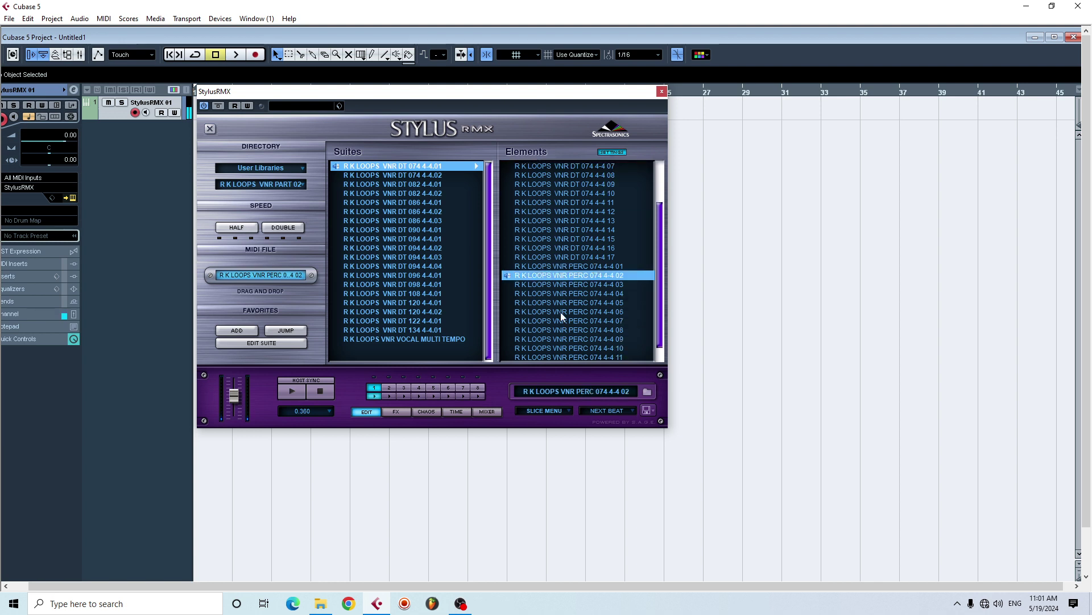
click(563, 322)
scroll(562, 325, down, 1)
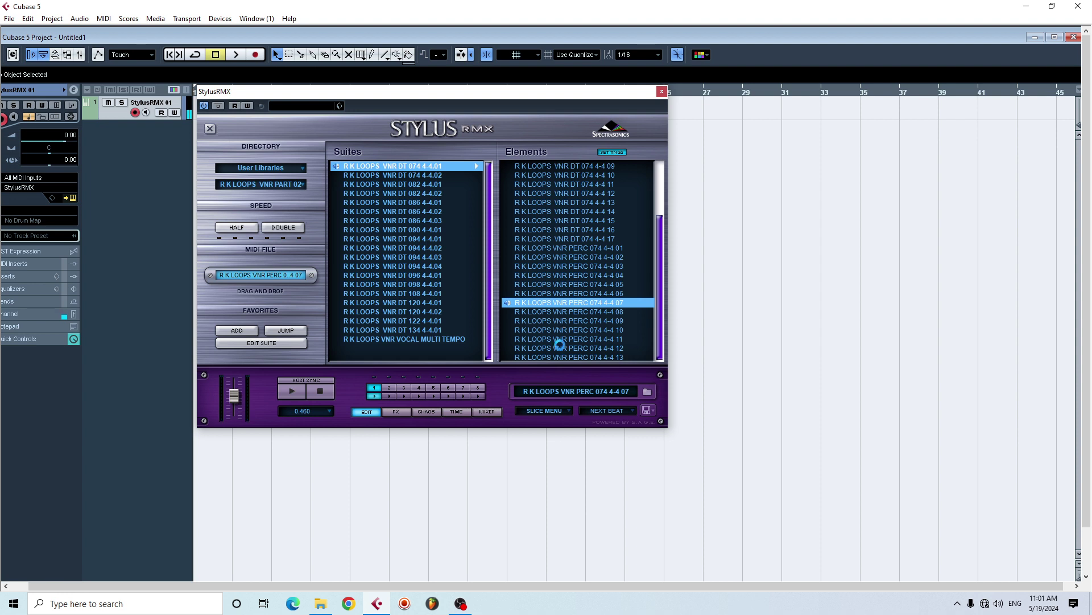
click(560, 347)
click(563, 359)
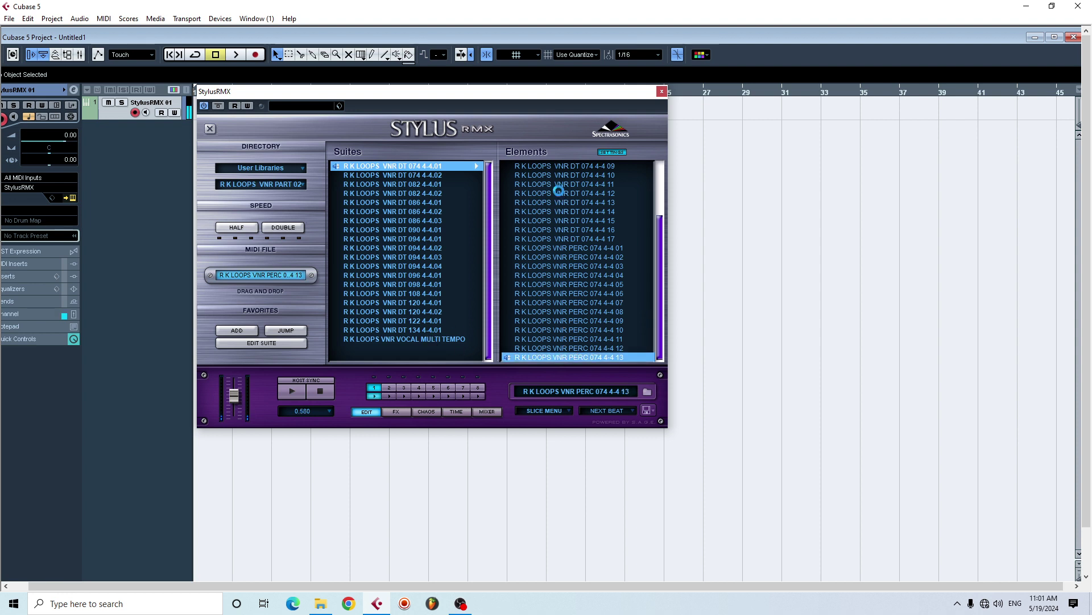
Audition elements from the R K LOOPS VNR VOCAL MULTI TEMPO, DT 120 4-4.01 and DT 094 4-4.04 suites.
click(561, 193)
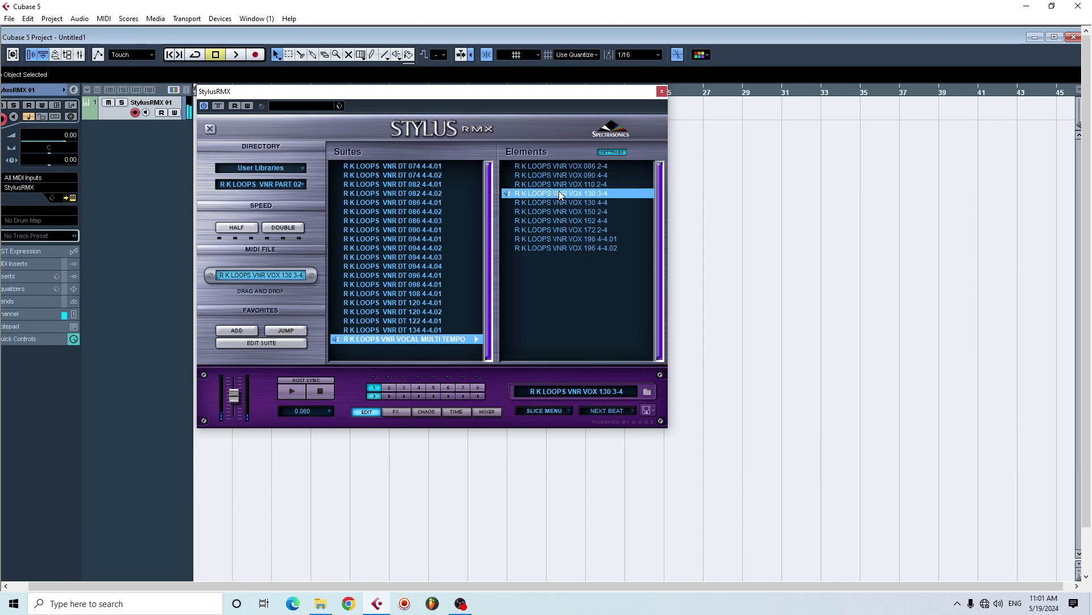
click(558, 222)
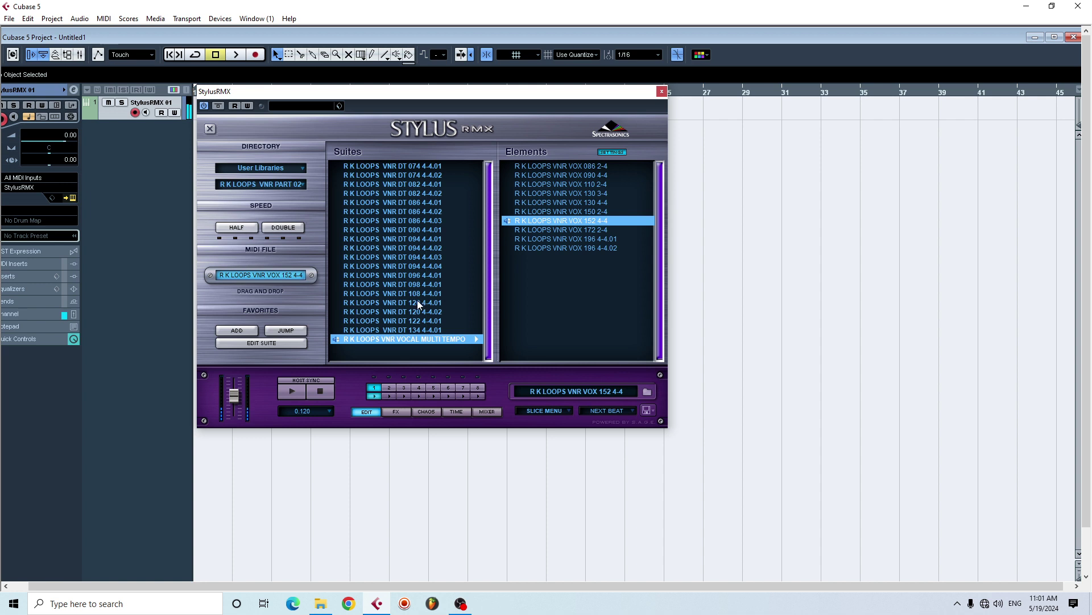
click(556, 195)
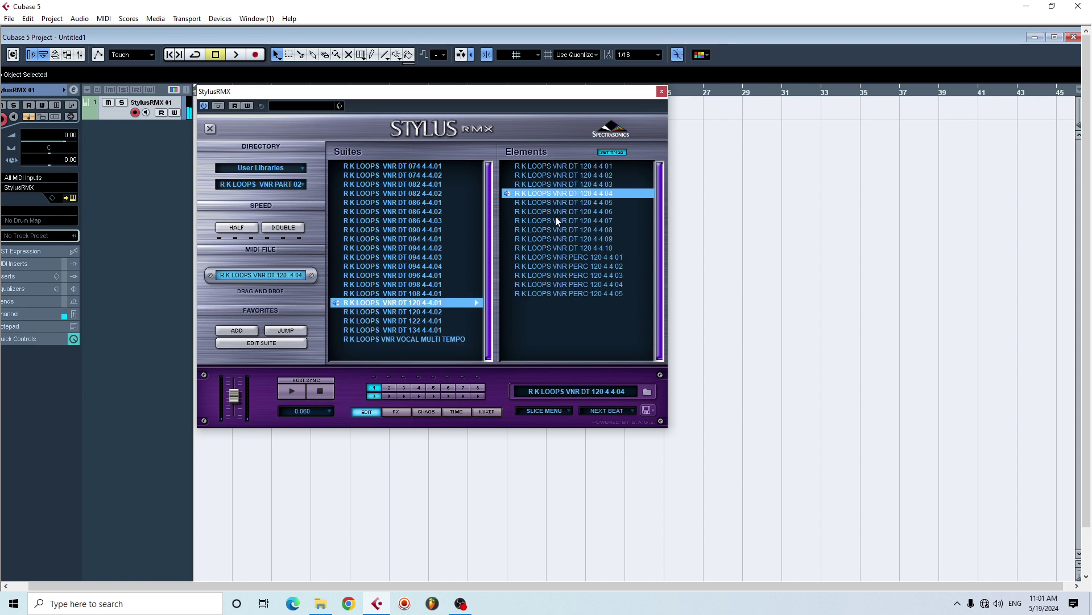
click(562, 276)
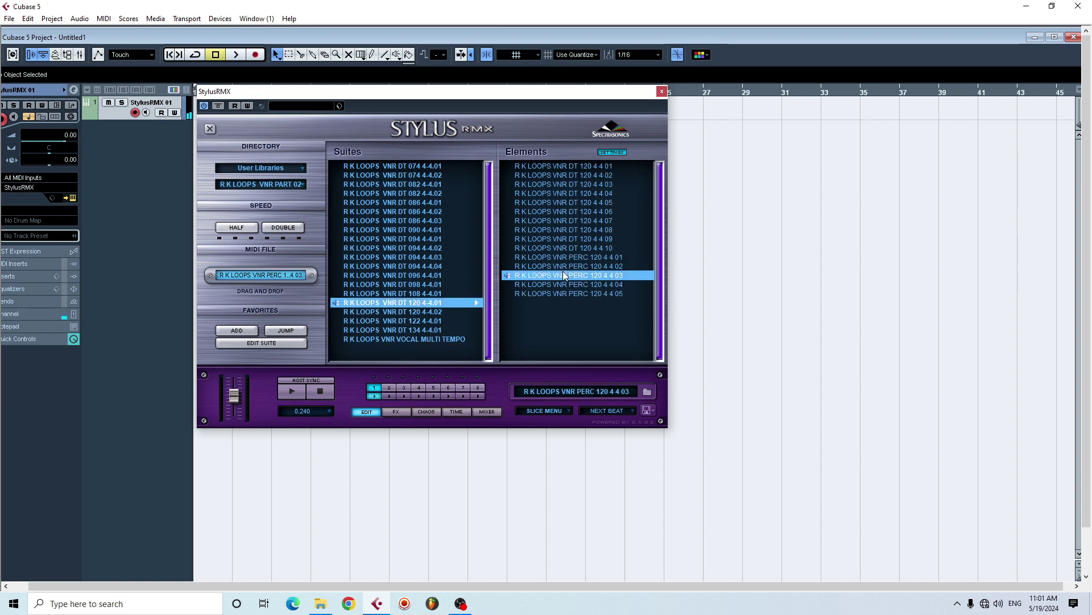
click(558, 229)
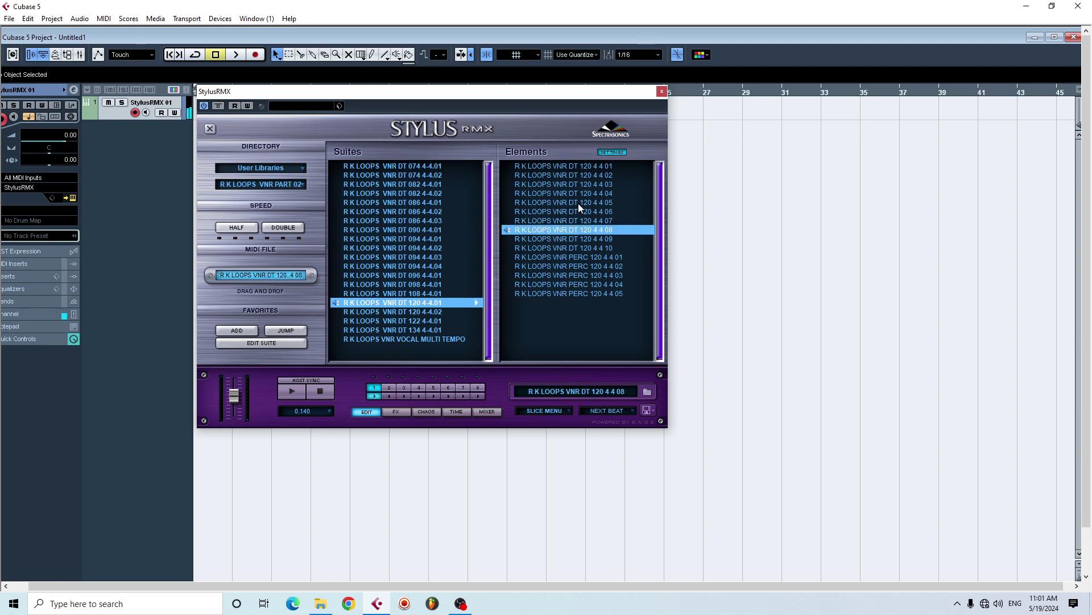
click(399, 266)
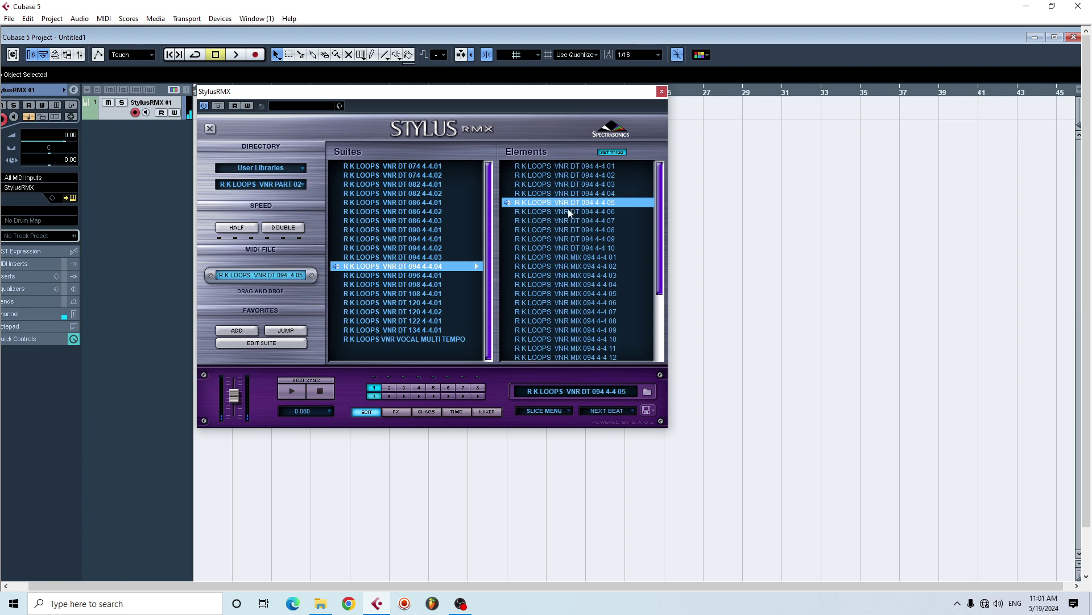
Stop the loop playback and review the libraries offered under User Libraries, keeping R K LOOPS VNR PART 02.
click(318, 392)
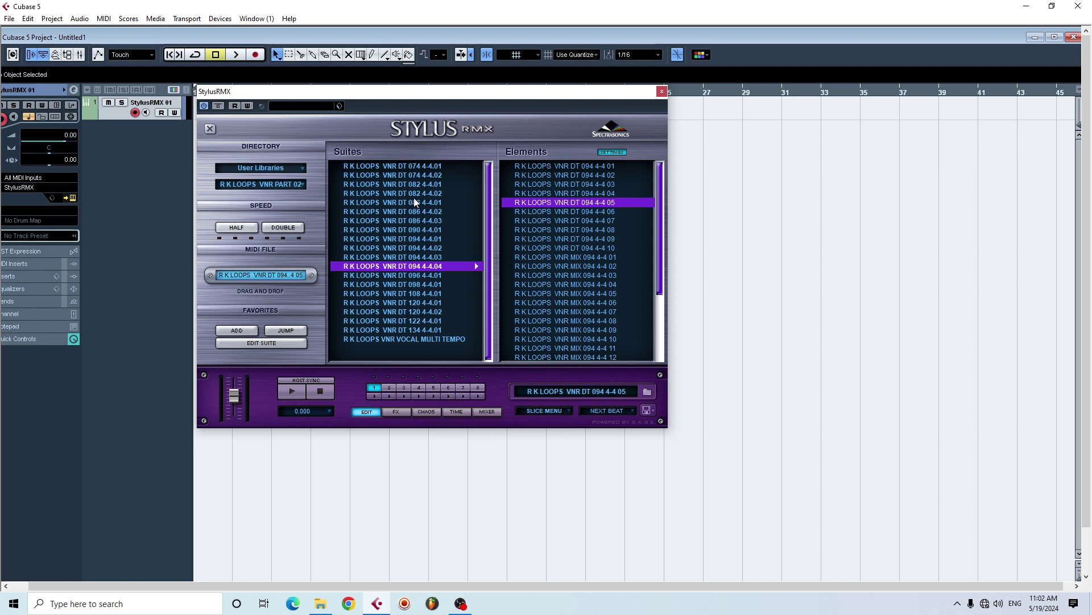
click(258, 184)
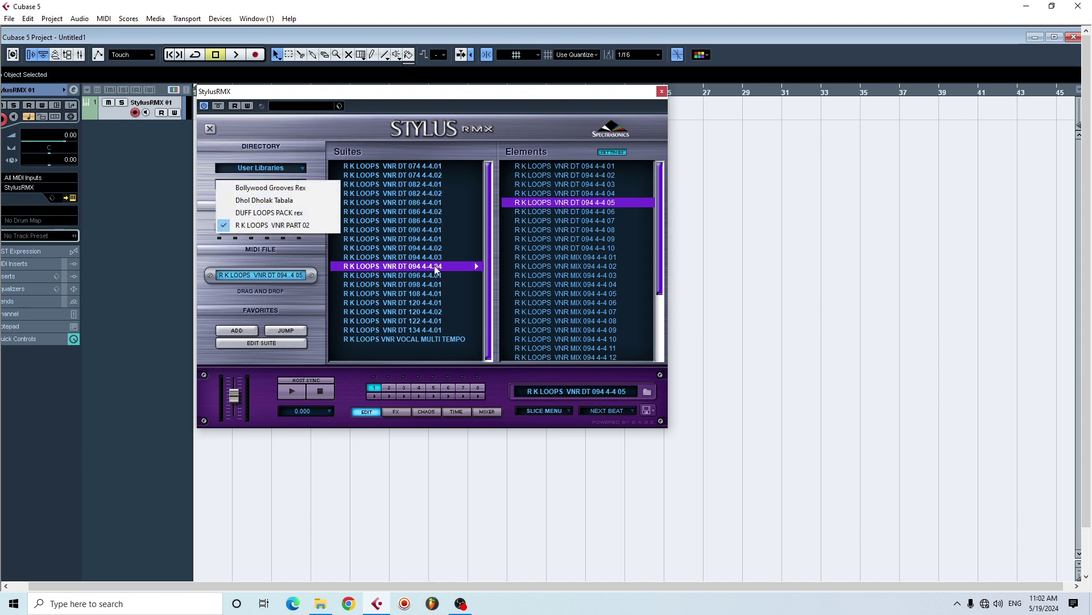
click(467, 96)
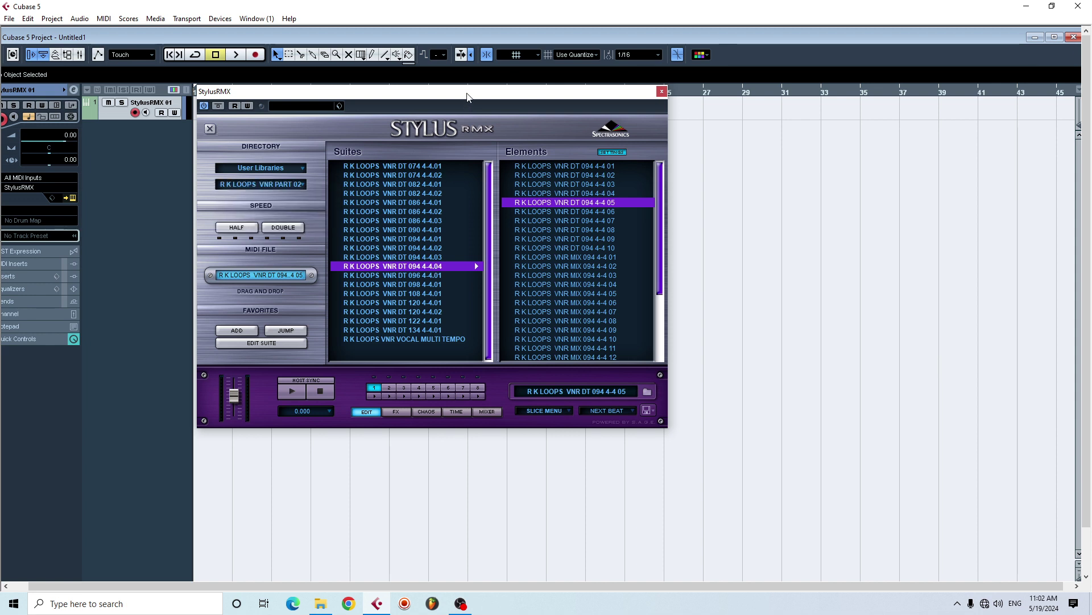